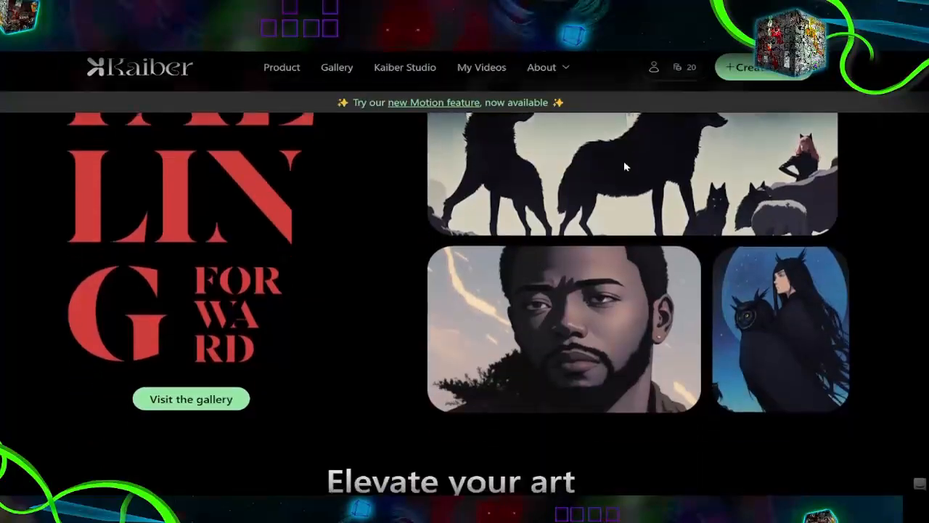
# Step: Start creating a new video from the Kaiber home page
pyautogui.scroll(8, 631, 164)
pyautogui.scroll(5, 650, 167)
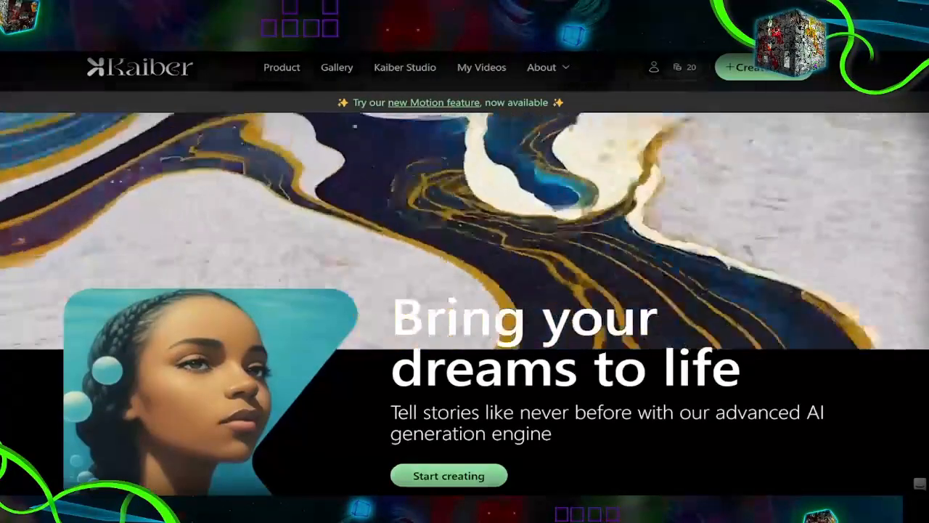
pyautogui.scroll(2, 650, 167)
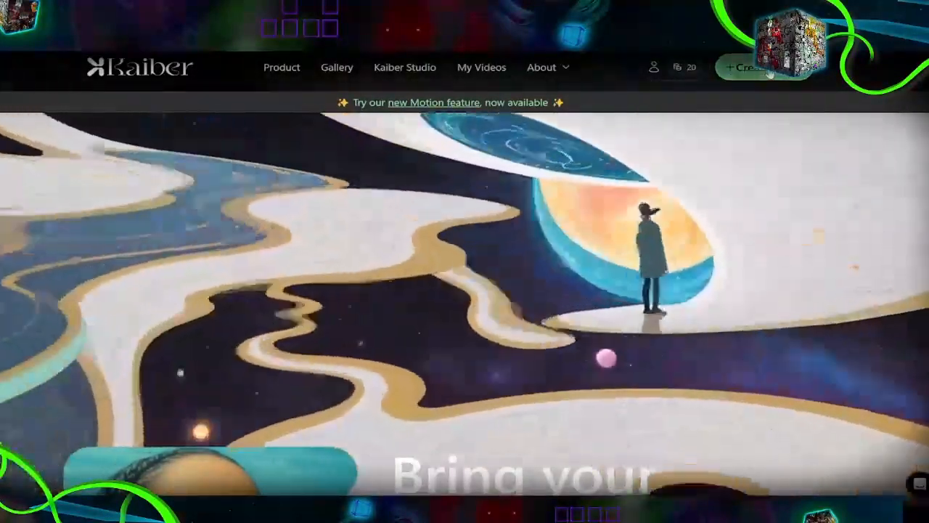
pyautogui.click(741, 67)
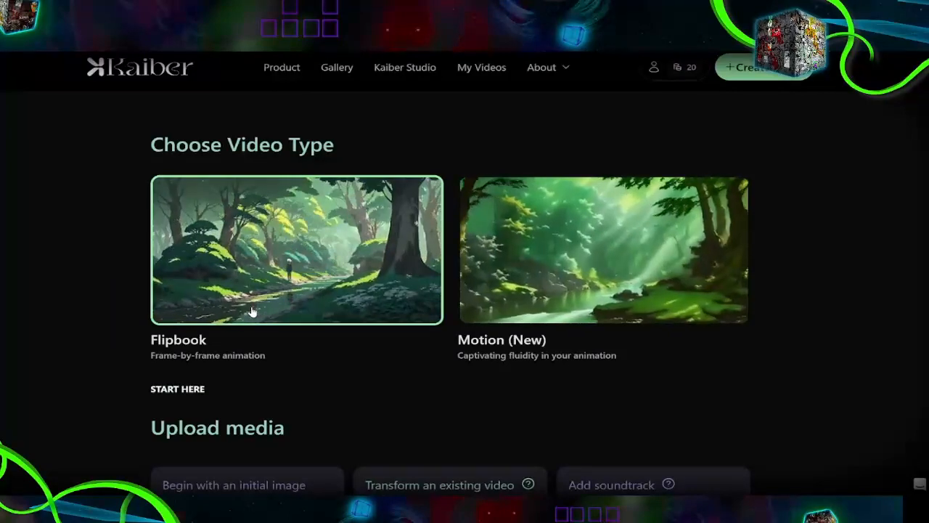
# Step: Compare the Flipbook and Motion video types and choose Motion for the new video
pyautogui.scroll(-1, 240, 313)
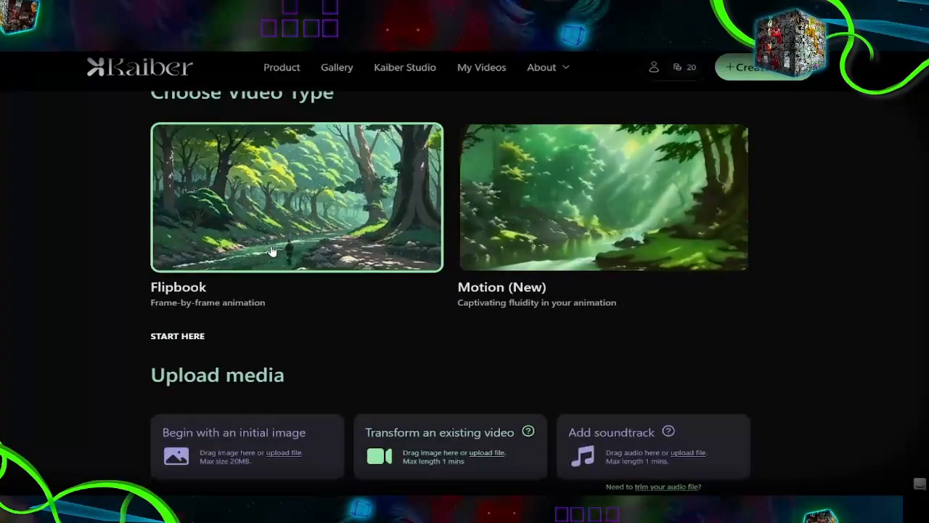
pyautogui.click(562, 242)
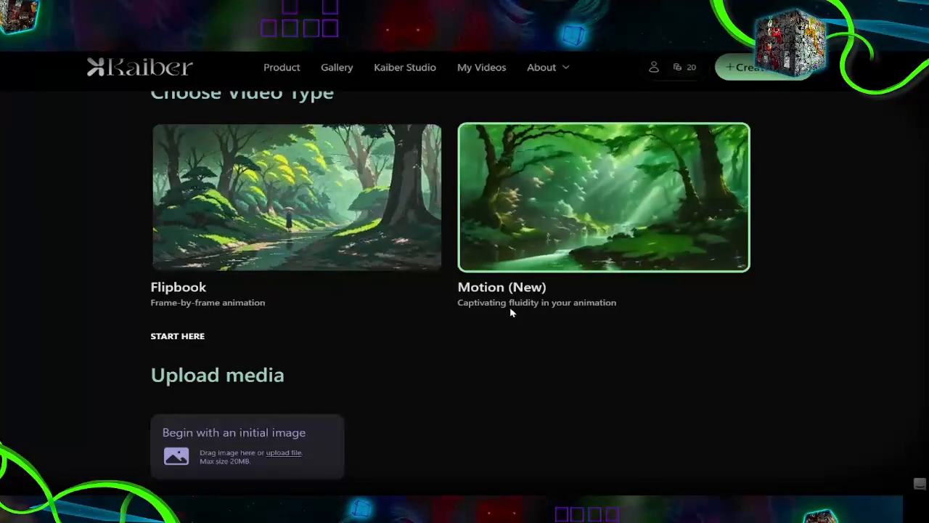
pyautogui.click(220, 192)
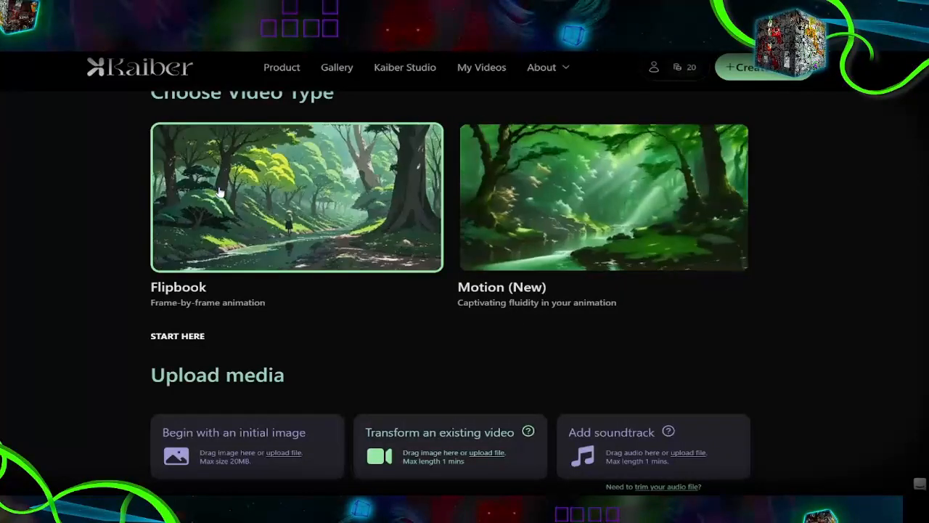
pyautogui.click(479, 186)
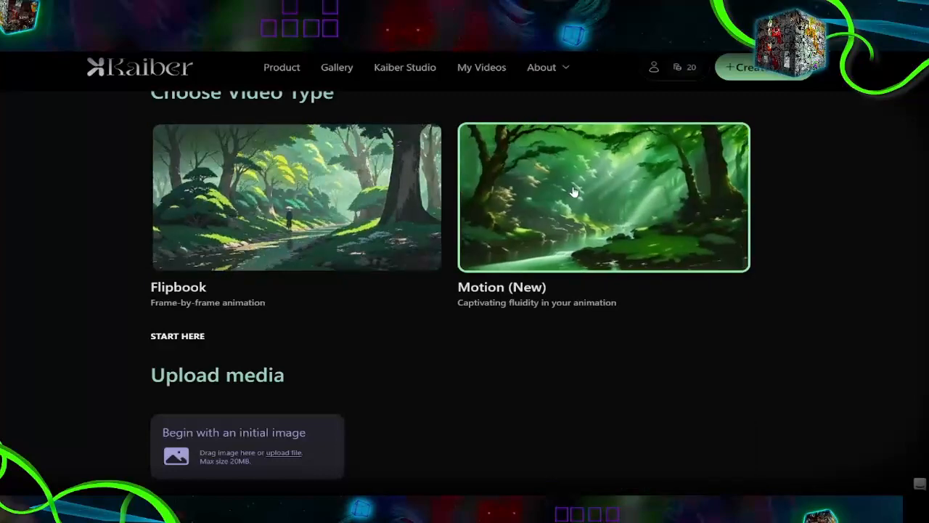
# Step: Upload the yellow clock artwork from the Time-Lapse assets folder as the initial image and proceed to prompt writing
pyautogui.scroll(-3, 336, 375)
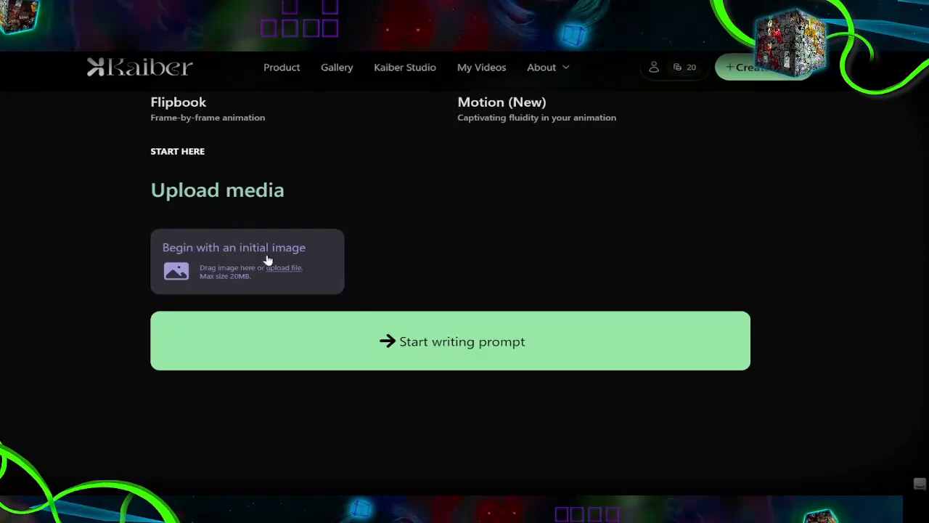
pyautogui.click(272, 259)
pyautogui.click(228, 265)
pyautogui.click(228, 233)
pyautogui.scroll(-10, 411, 282)
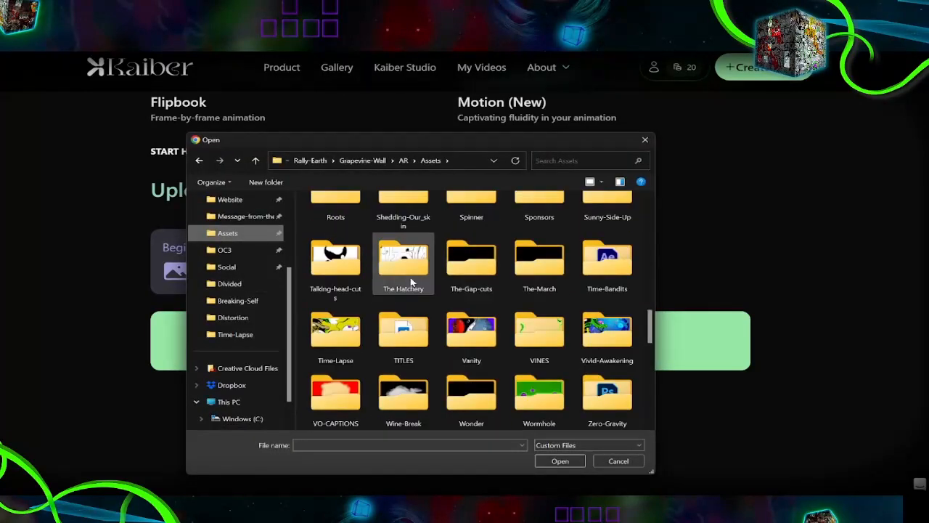
pyautogui.doubleClick(345, 329)
pyautogui.doubleClick(350, 306)
pyautogui.click(489, 451)
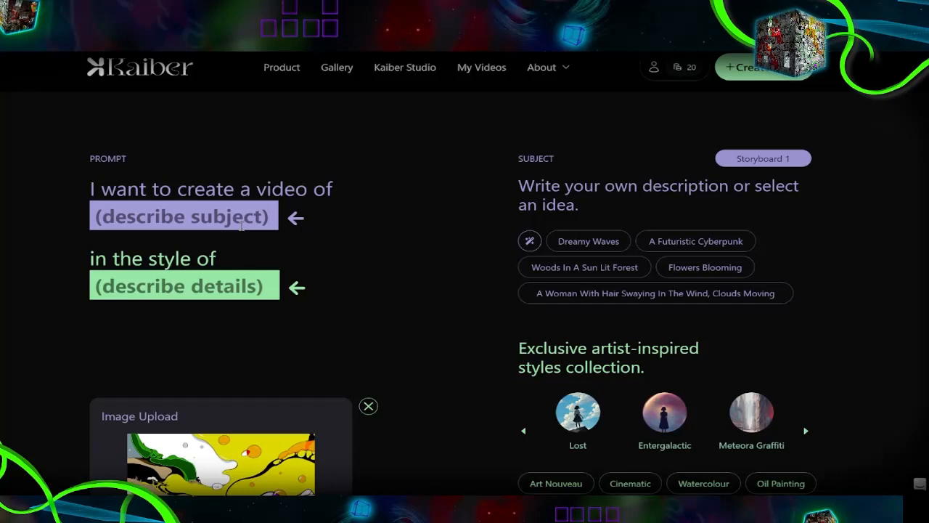
# Step: Browse the artist-inspired styles and enter "illustration" as the prompt's style description
pyautogui.scroll(-3, 646, 330)
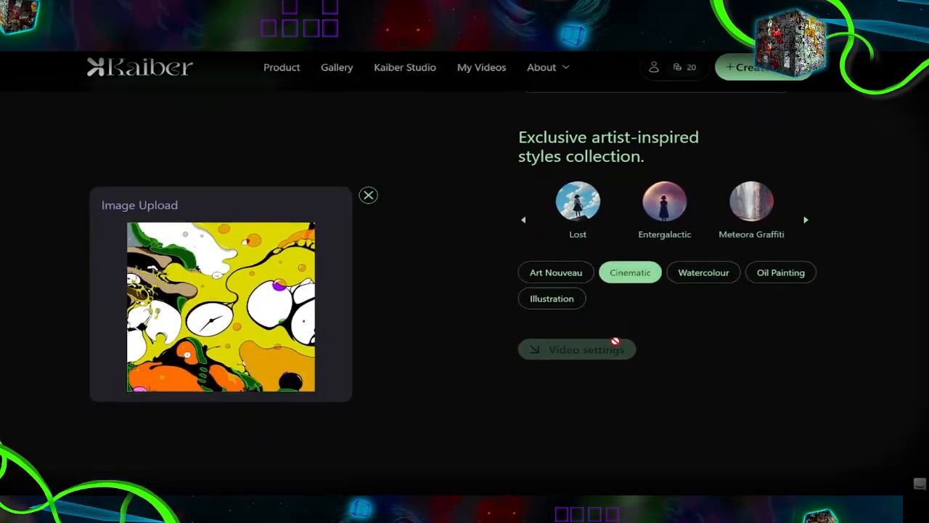
pyautogui.click(806, 221)
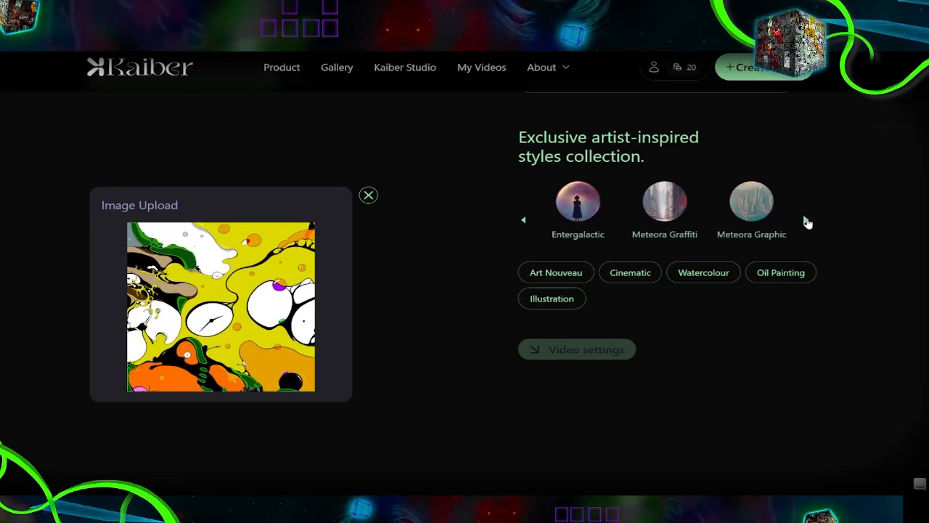
pyautogui.click(524, 220)
pyautogui.scroll(3, 471, 272)
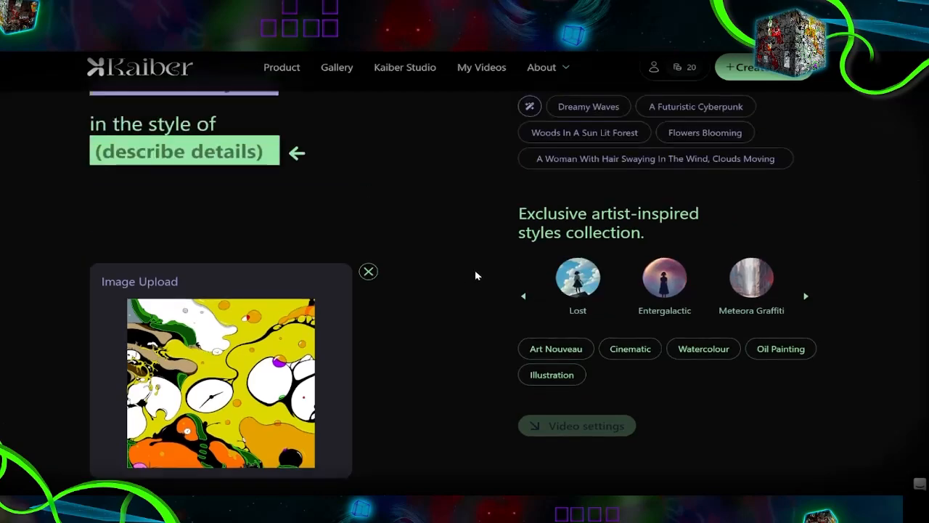
pyautogui.click(217, 286)
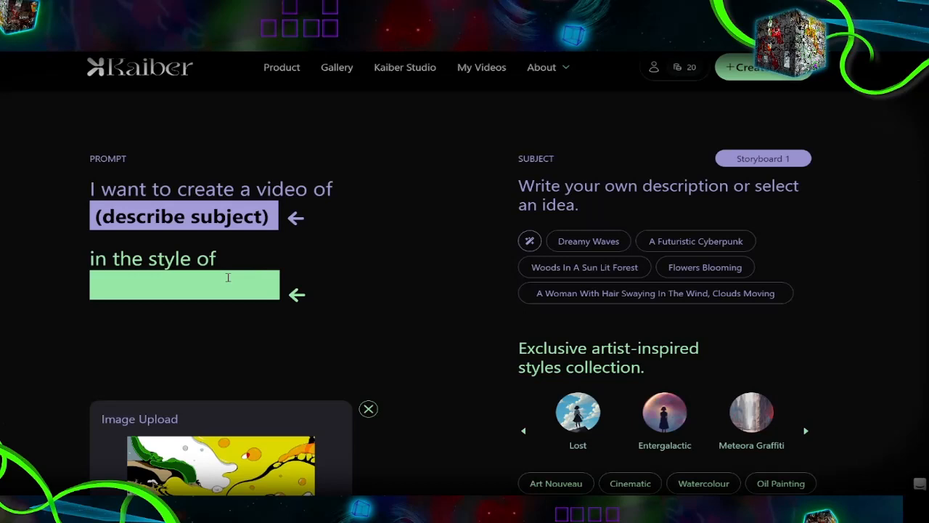
pyautogui.write('illustration')
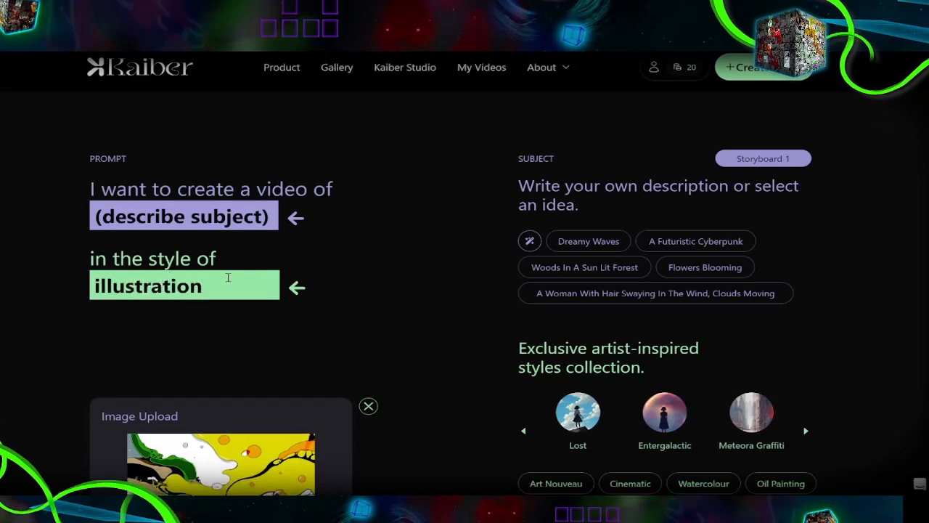
# Step: Describe the subject as quickly revolving clock hands, swinging clocks, colorful fizzy bubbles rising and falling, and small character silhouettes observing and pointing at the chaos
pyautogui.click(137, 218)
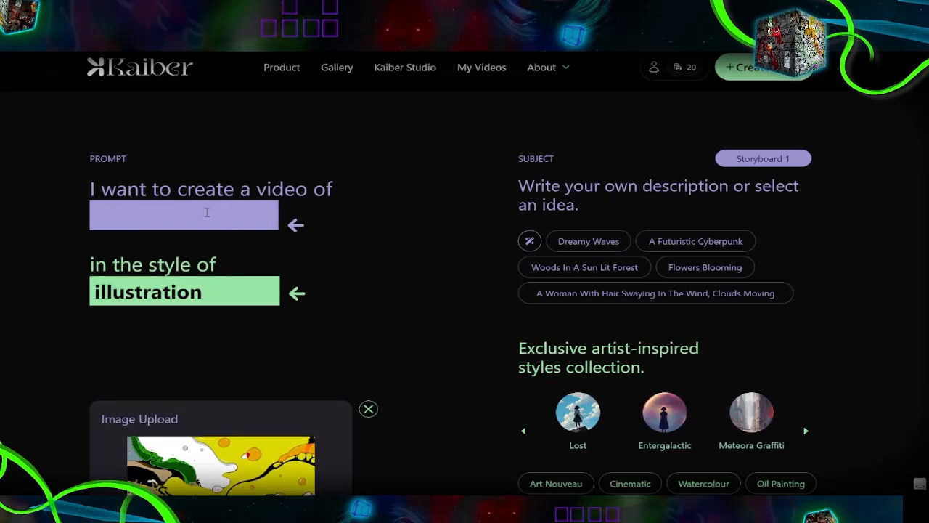
pyautogui.click(167, 24)
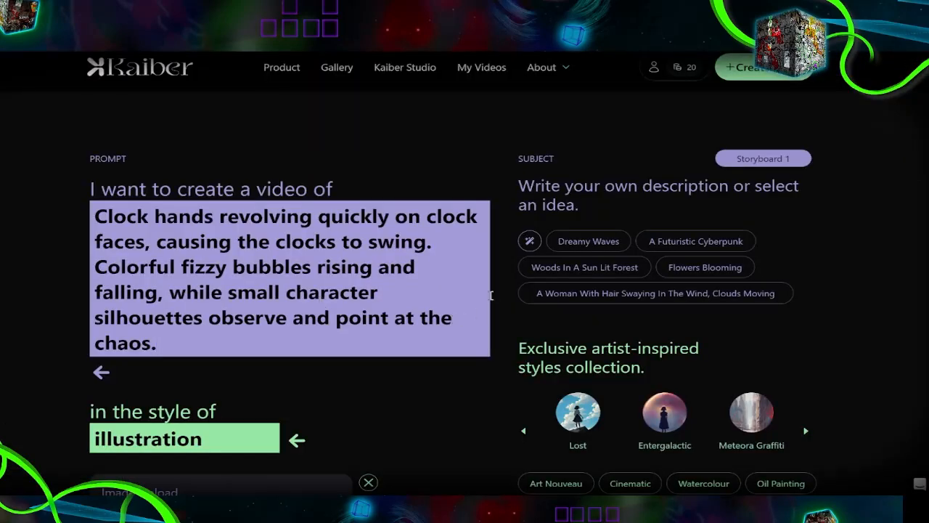
pyautogui.scroll(-3, 487, 294)
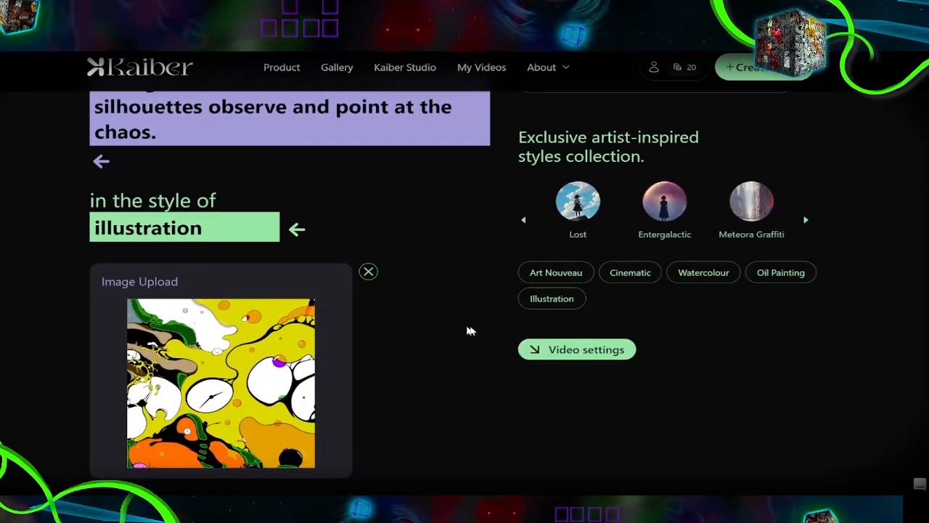
# Step: Set Evolve to 5 in the video settings and generate the preview frames
pyautogui.click(593, 354)
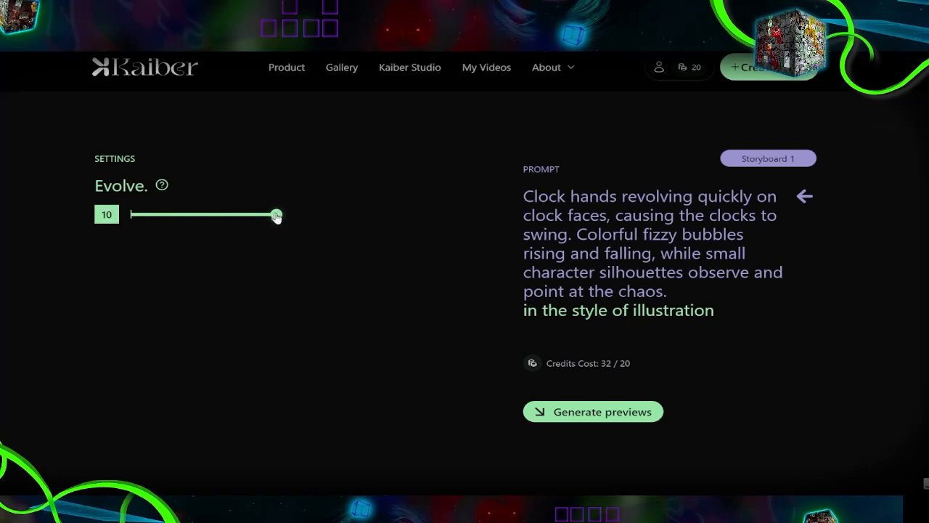
pyautogui.moveTo(278, 218); pyautogui.dragTo(199, 217)
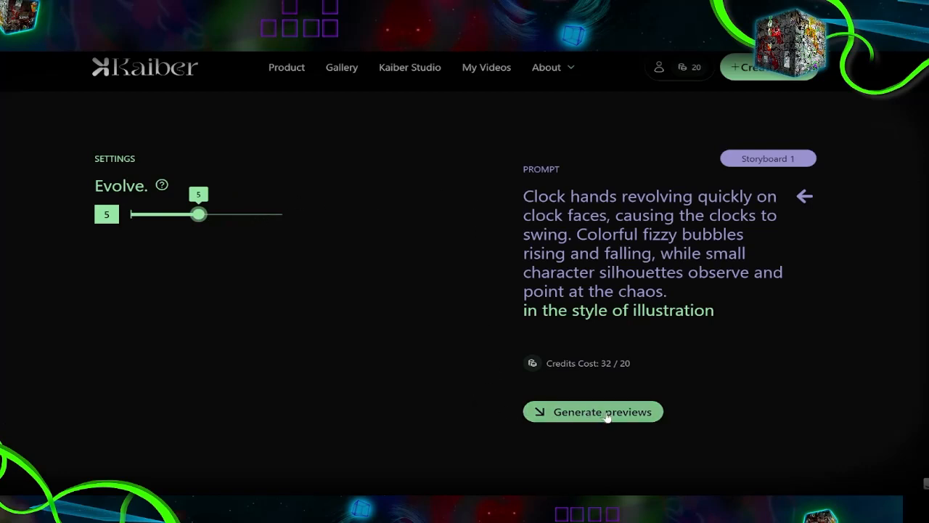
pyautogui.click(642, 414)
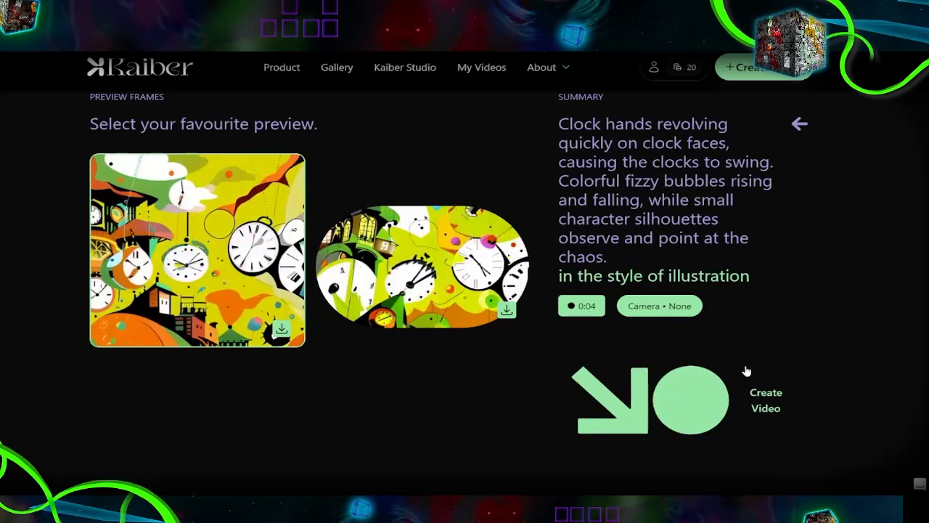
# Step: Create the video from the selected square preview, then review and download the final result
pyautogui.click(713, 415)
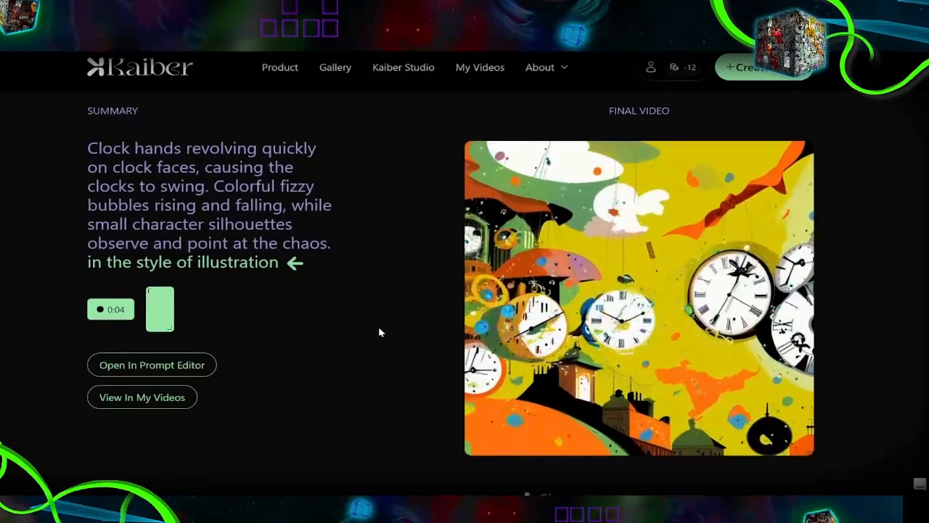
pyautogui.scroll(-2, 385, 327)
pyautogui.scroll(2, 390, 325)
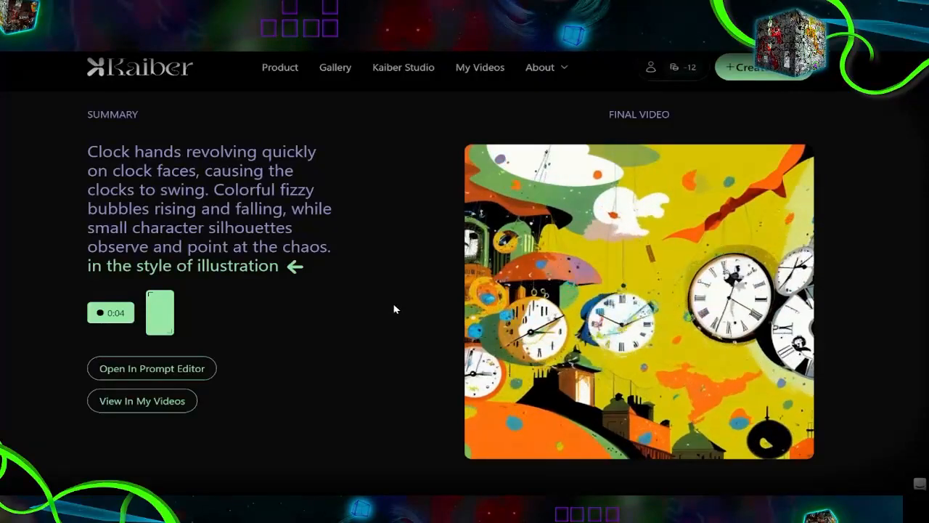
pyautogui.scroll(-2, 395, 309)
pyautogui.click(670, 429)
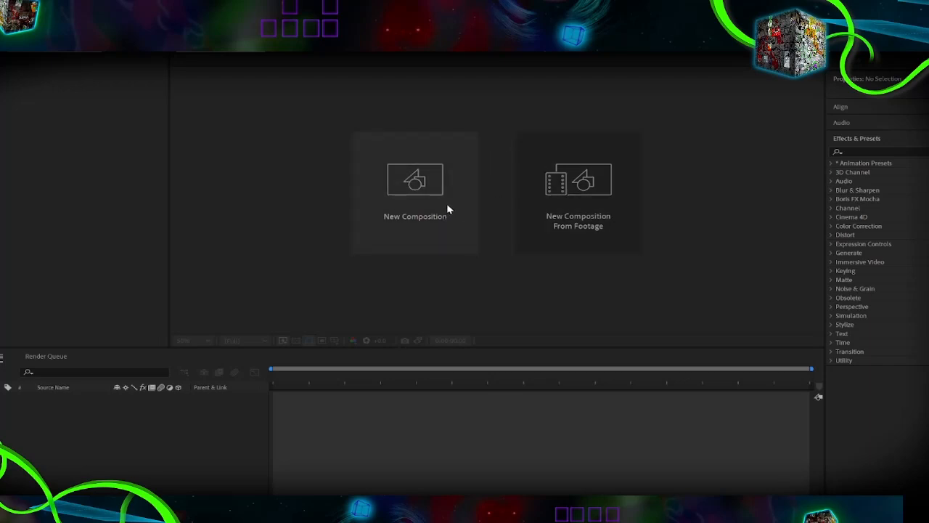
# Step: Switch to After Effects and create a new composition from the animated-from-kaiber footage in the Time-Lapse assets folder
pyautogui.click(556, 223)
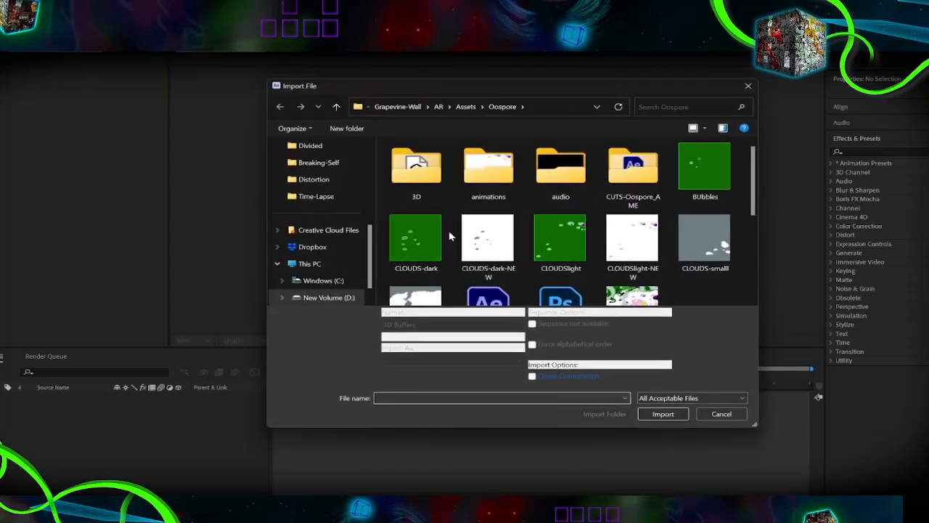
pyautogui.click(465, 107)
pyautogui.scroll(-3, 477, 202)
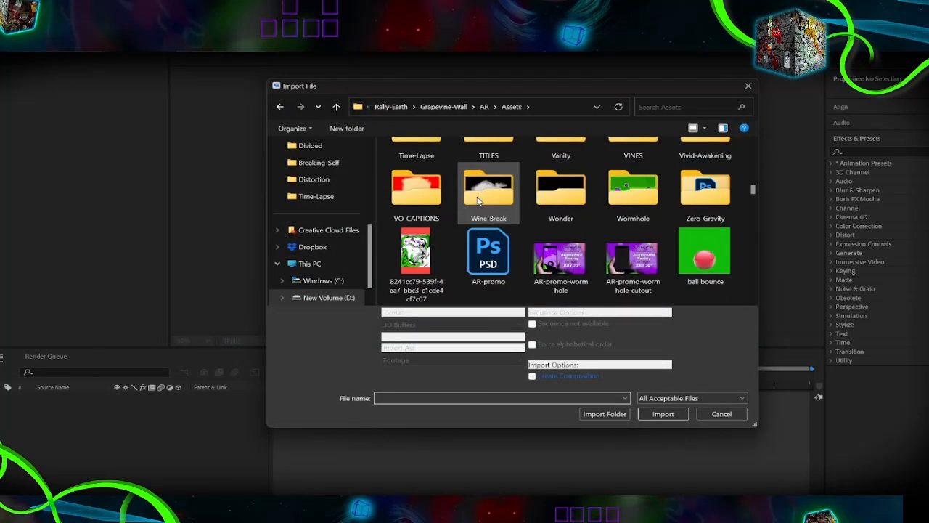
pyautogui.scroll(1, 477, 201)
pyautogui.doubleClick(410, 176)
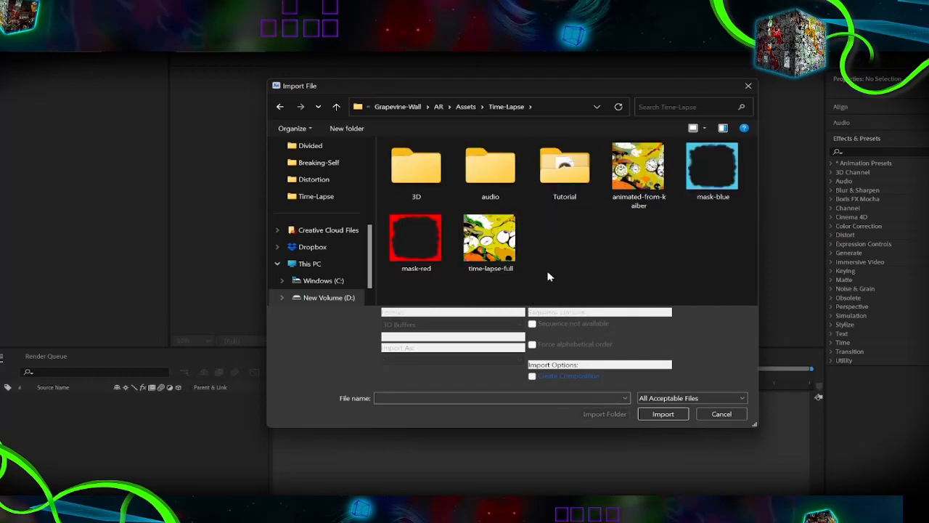
pyautogui.doubleClick(644, 190)
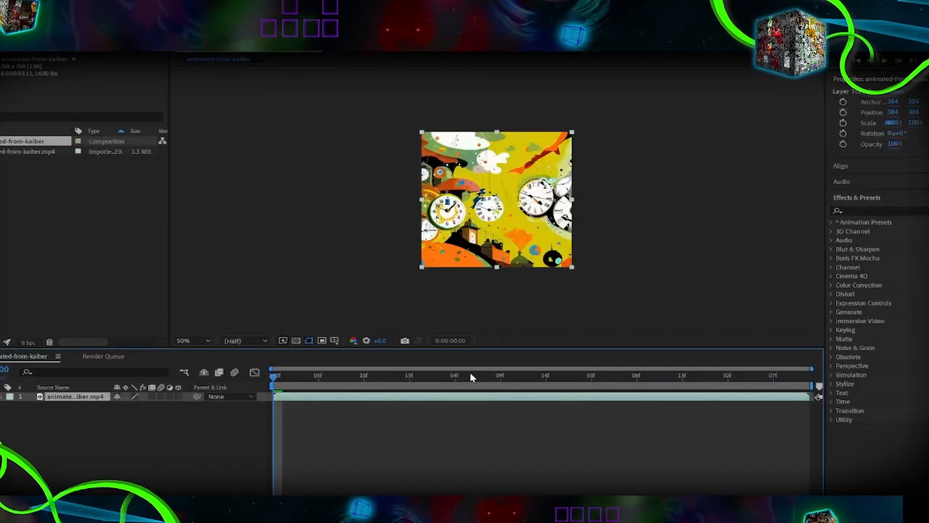
# Step: Scrub through the clip, then duplicate the video layer and place the copy directly after the original's end in the timeline
pyautogui.scroll(2, 492, 226)
pyautogui.scroll(-2, 493, 224)
pyautogui.scroll(1, 491, 225)
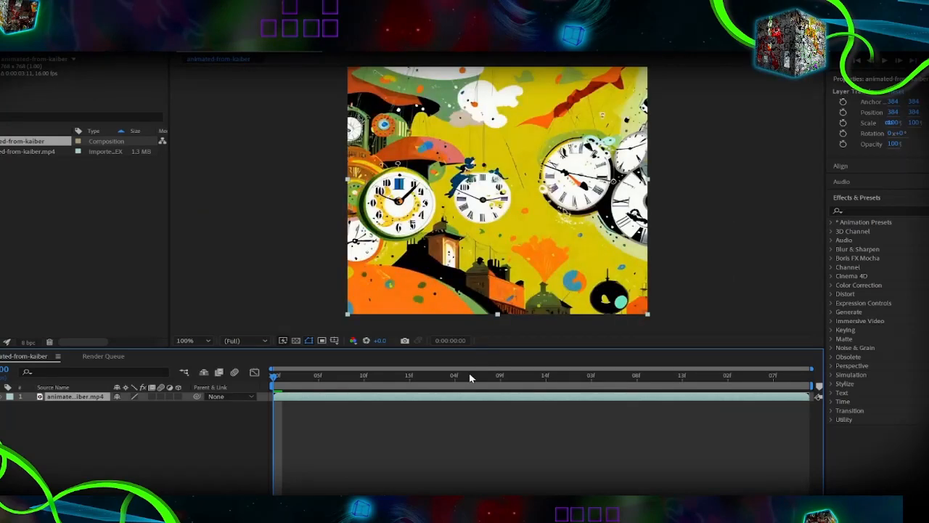
pyautogui.moveTo(468, 376); pyautogui.dragTo(779, 357)
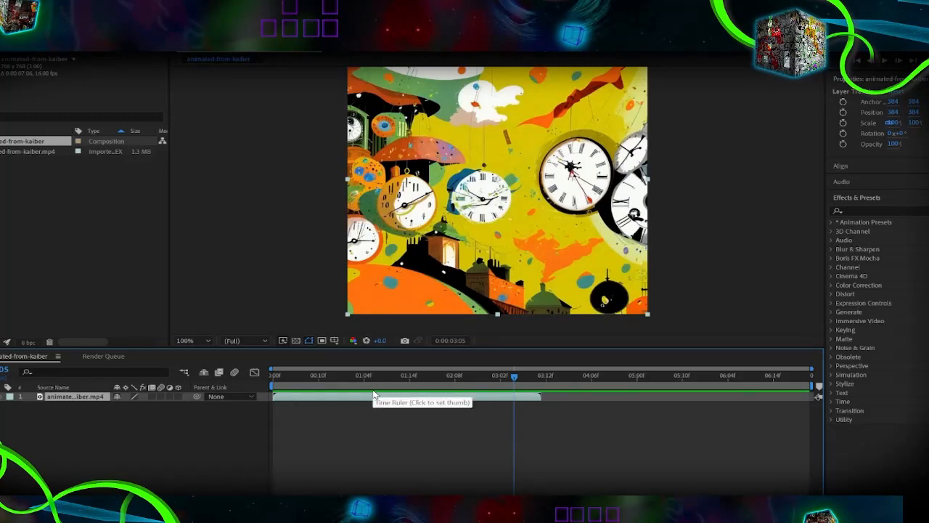
pyautogui.hotkey('ctrl', 'd')
pyautogui.moveTo(300, 396); pyautogui.dragTo(560, 398)
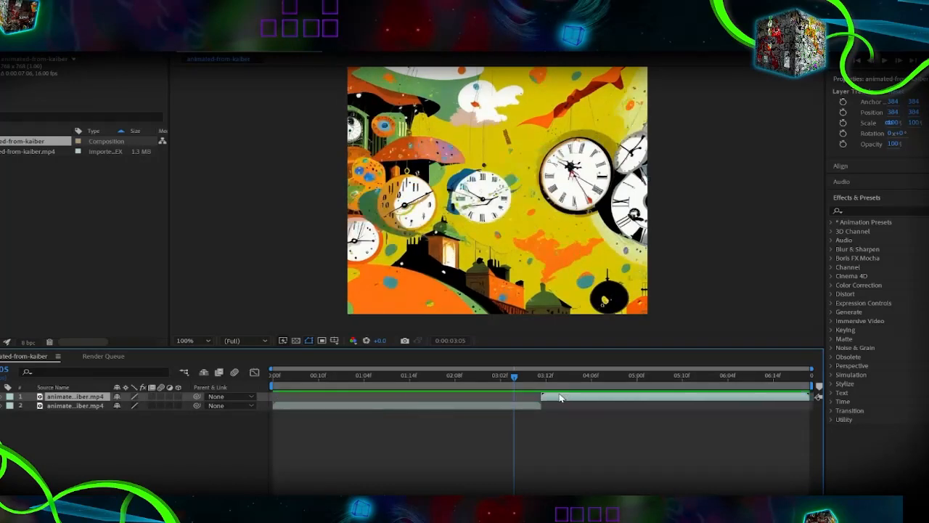
# Step: Time-reverse the duplicated layer and play back the transition between the two clips
pyautogui.rightClick(611, 398)
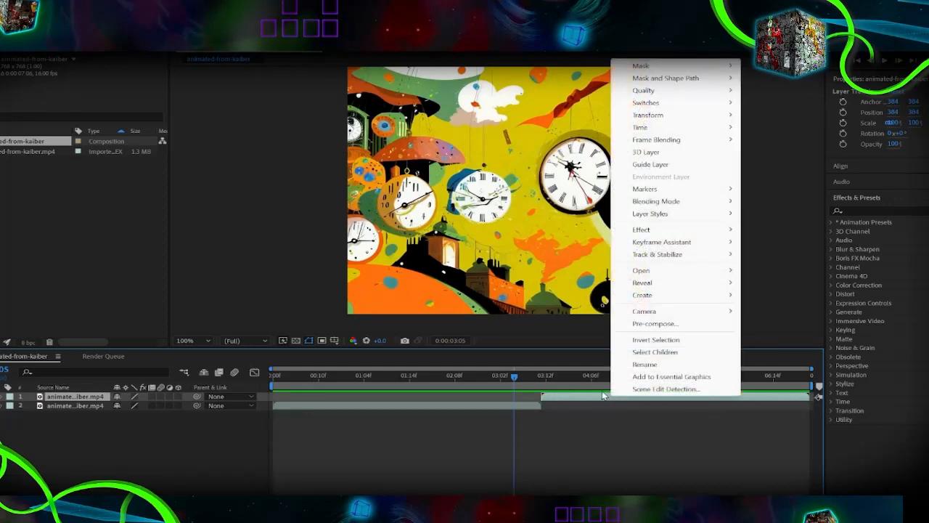
pyautogui.click(604, 396)
pyautogui.rightClick(616, 397)
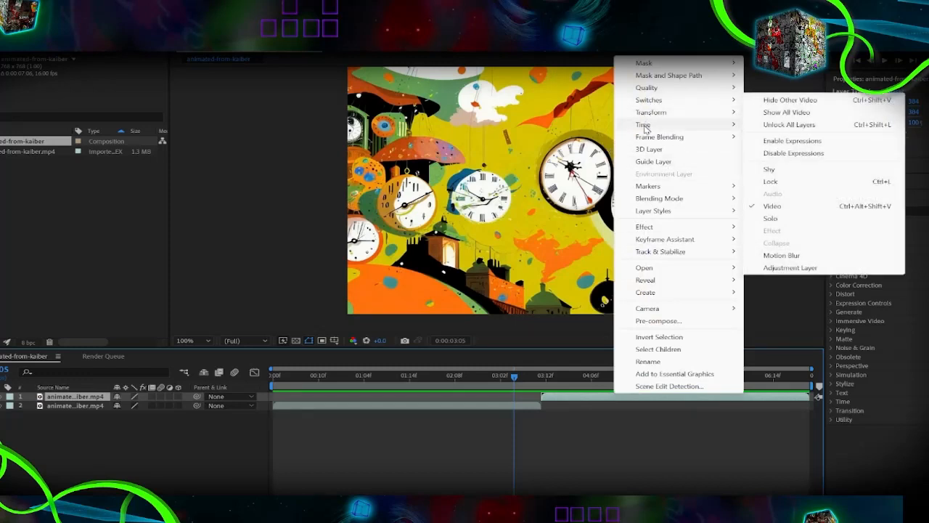
pyautogui.moveTo(715, 124)
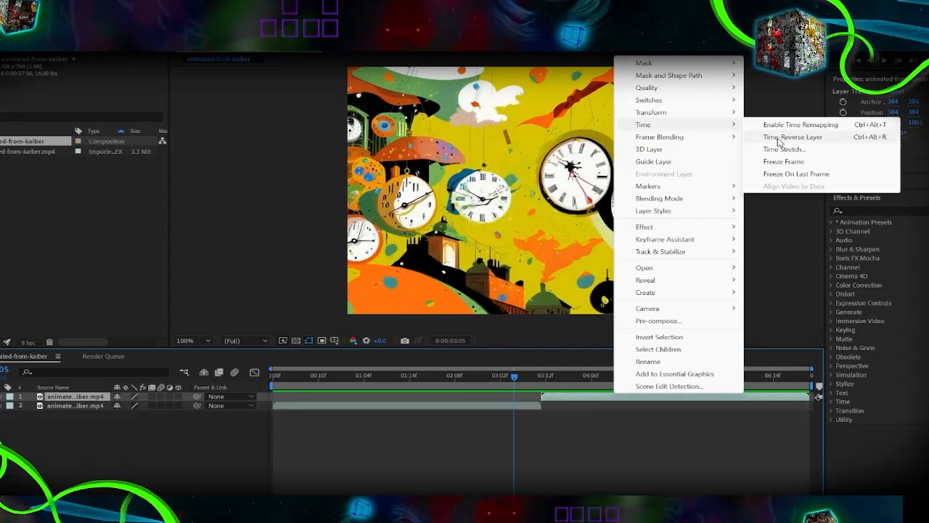
pyautogui.click(780, 138)
pyautogui.moveTo(614, 378); pyautogui.dragTo(507, 383)
pyautogui.press('space')
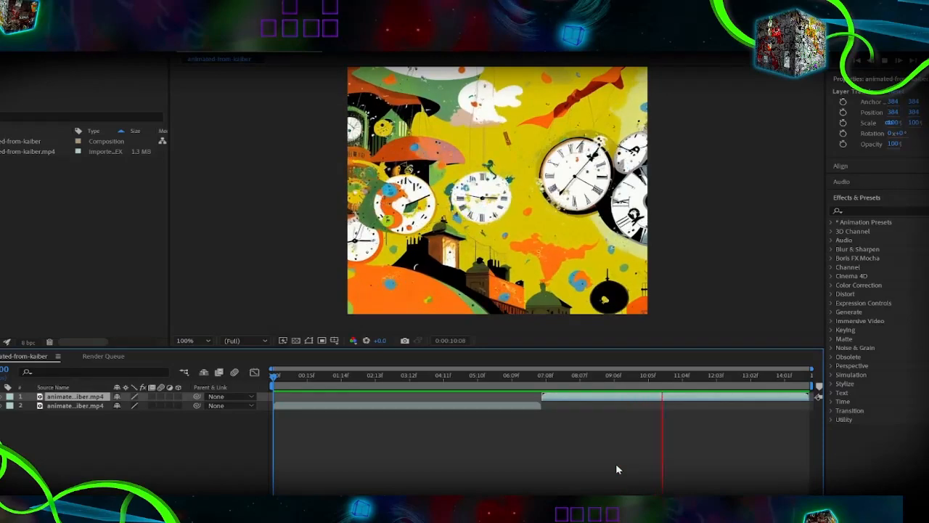
# Step: Stop playback, add mask-red from the Time-Lapse folder as the top layer, and fit it to the composition
pyautogui.click(243, 460)
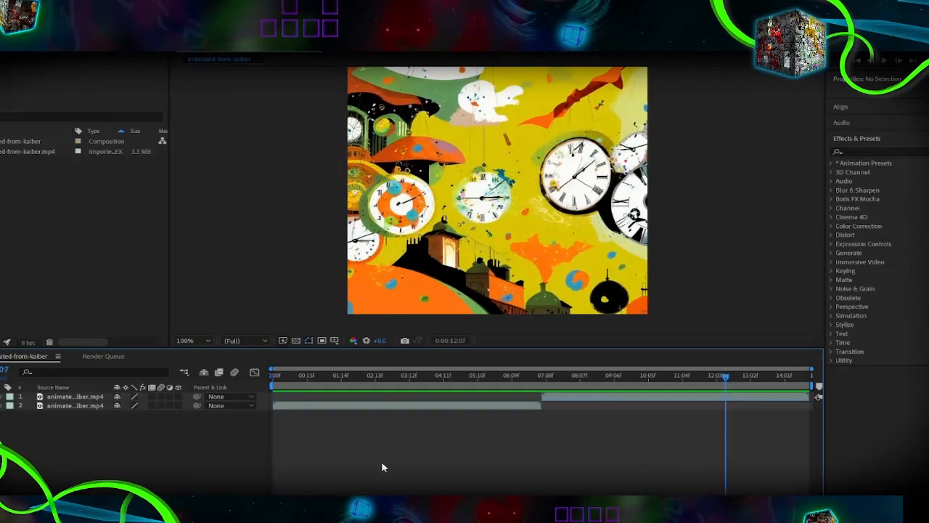
pyautogui.hotkey('alt', 'Tab')
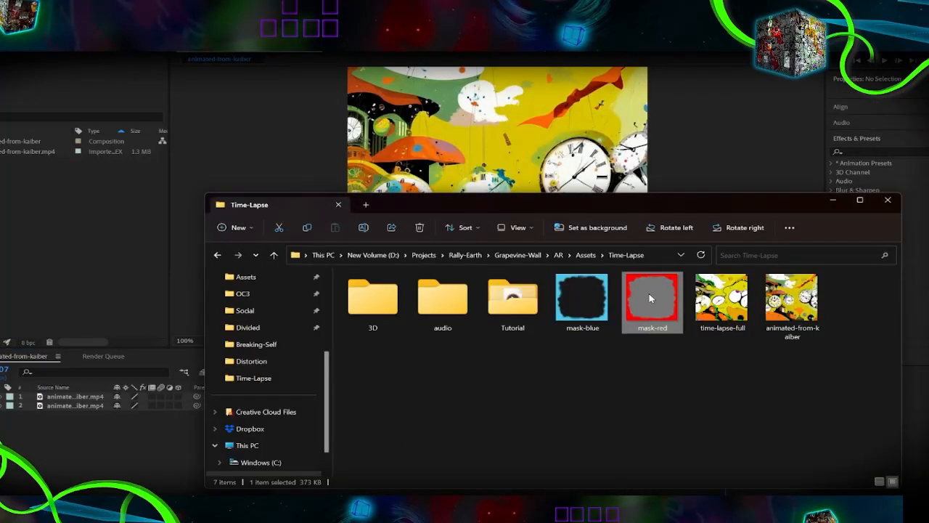
pyautogui.moveTo(649, 293); pyautogui.dragTo(90, 464)
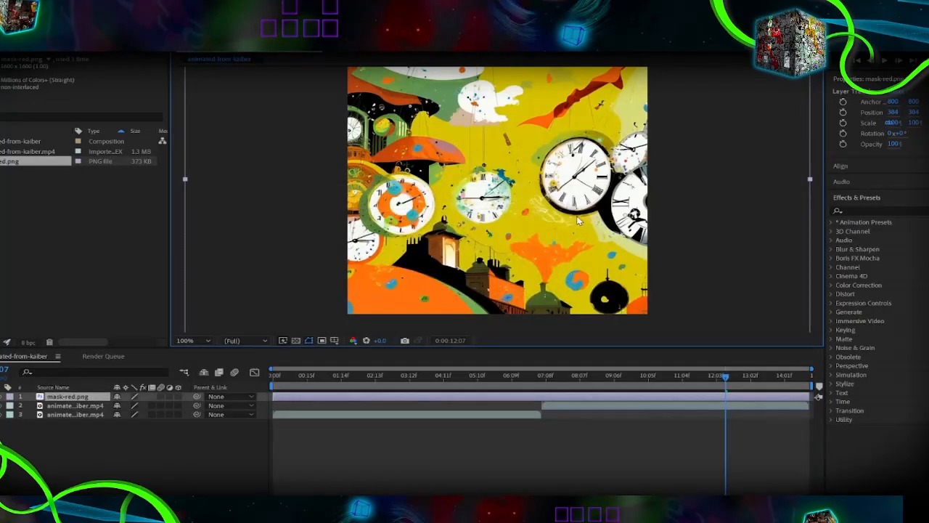
pyautogui.rightClick(546, 159)
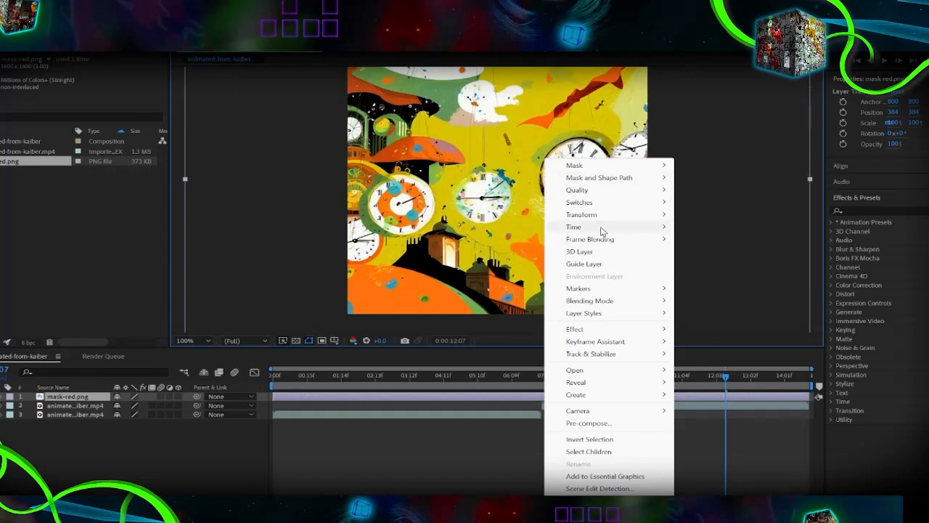
pyautogui.moveTo(600, 230)
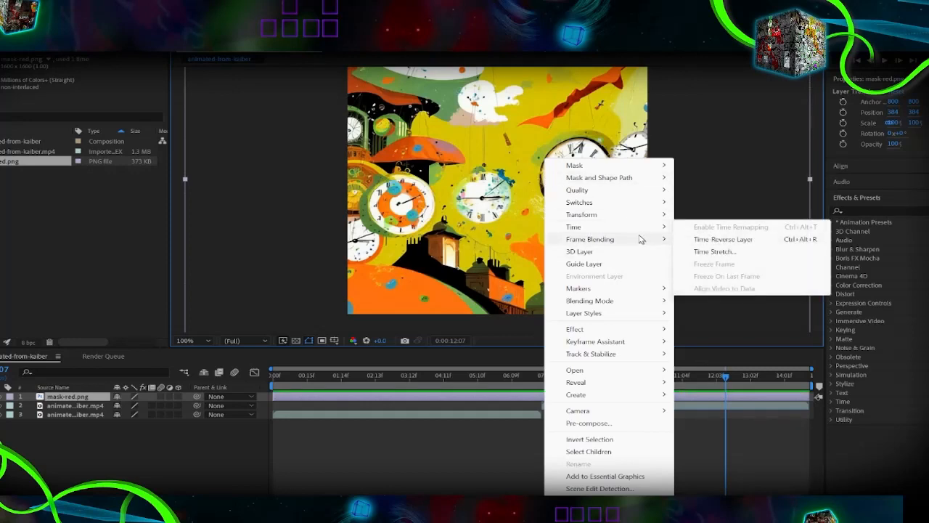
pyautogui.moveTo(634, 219)
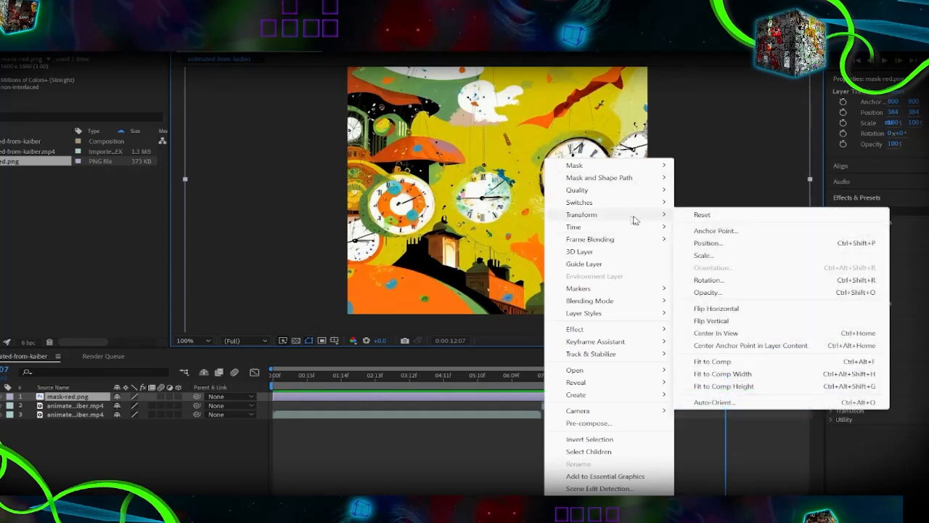
pyautogui.click(721, 363)
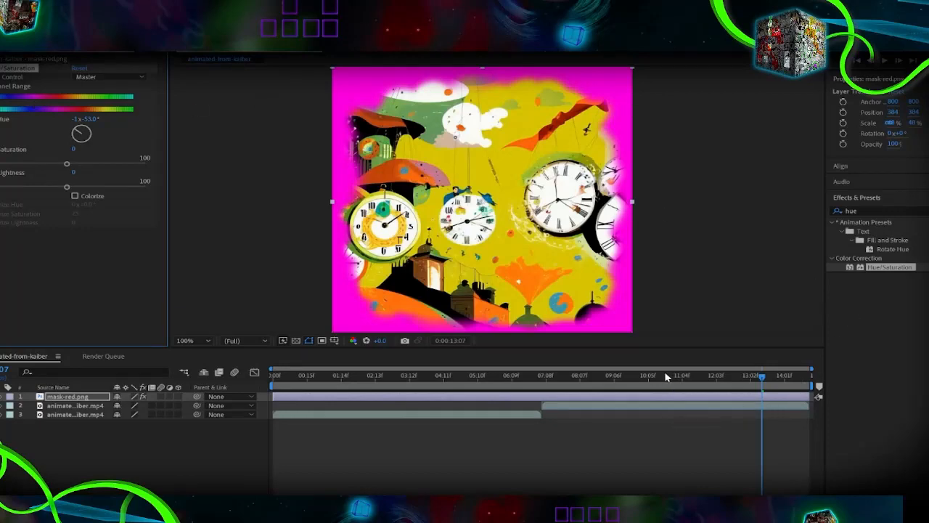
# Step: Return the playhead to the start and add the masked composition to the Adobe Media Encoder queue
pyautogui.moveTo(665, 378); pyautogui.dragTo(239, 356)
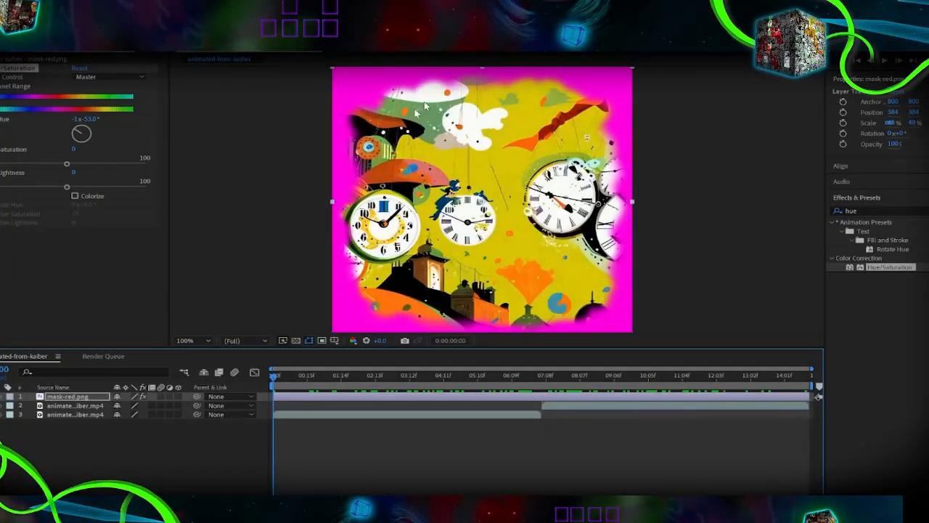
pyautogui.click(21, 17)
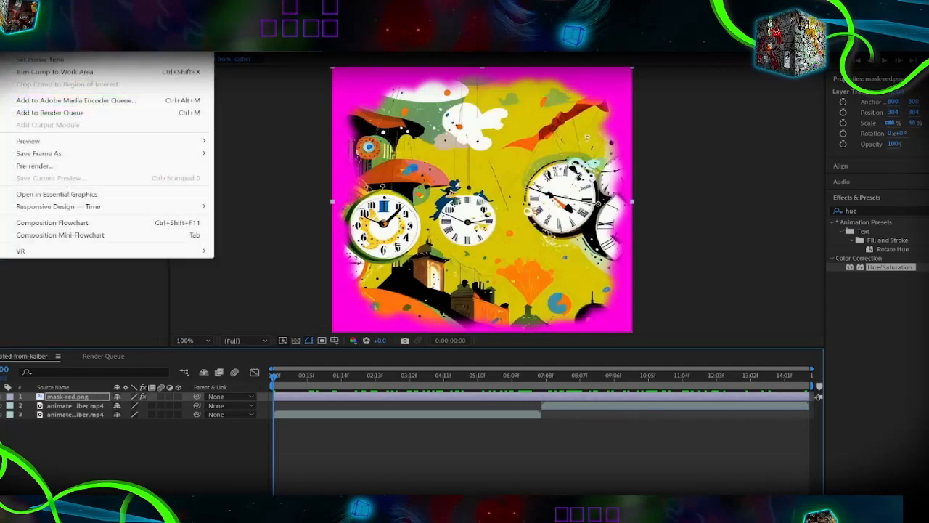
pyautogui.click(136, 104)
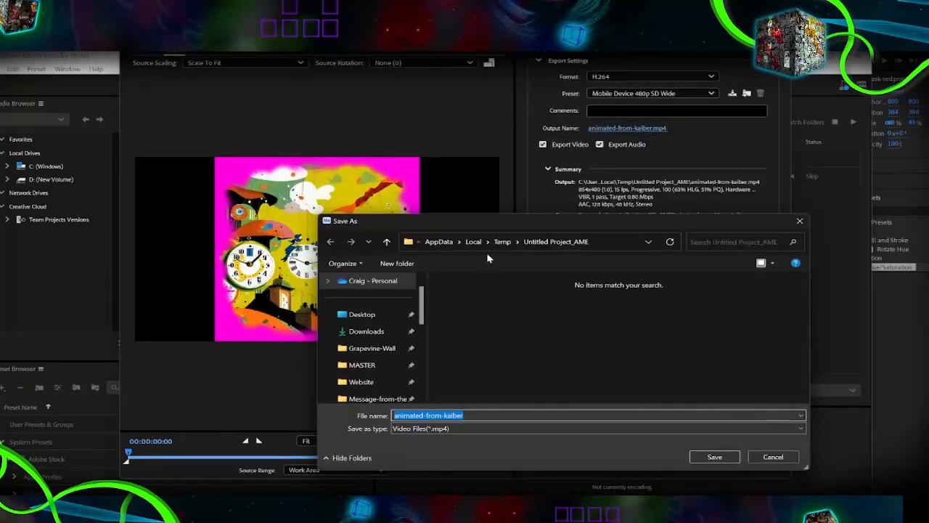
# Step: Set the export's output file to time-lapse-animated in the Time-Lapse assets folder
pyautogui.scroll(-5, 399, 356)
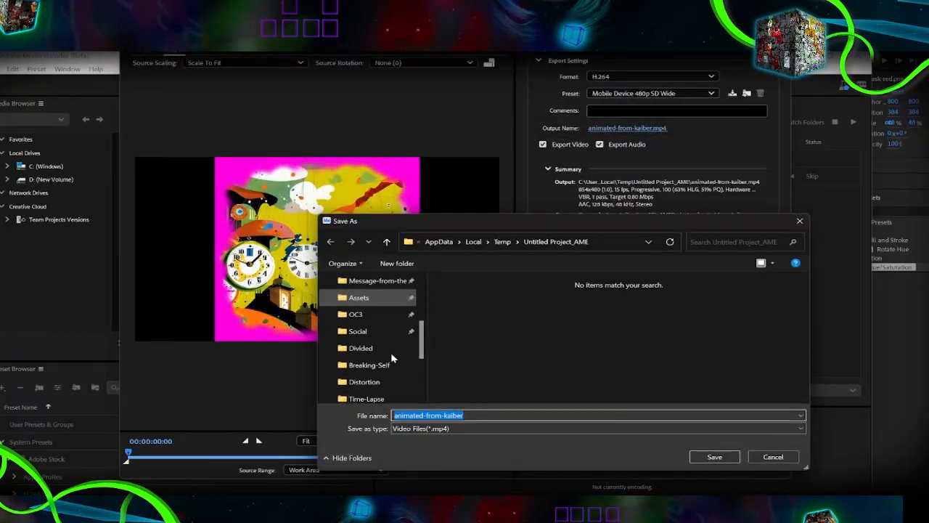
pyautogui.click(383, 385)
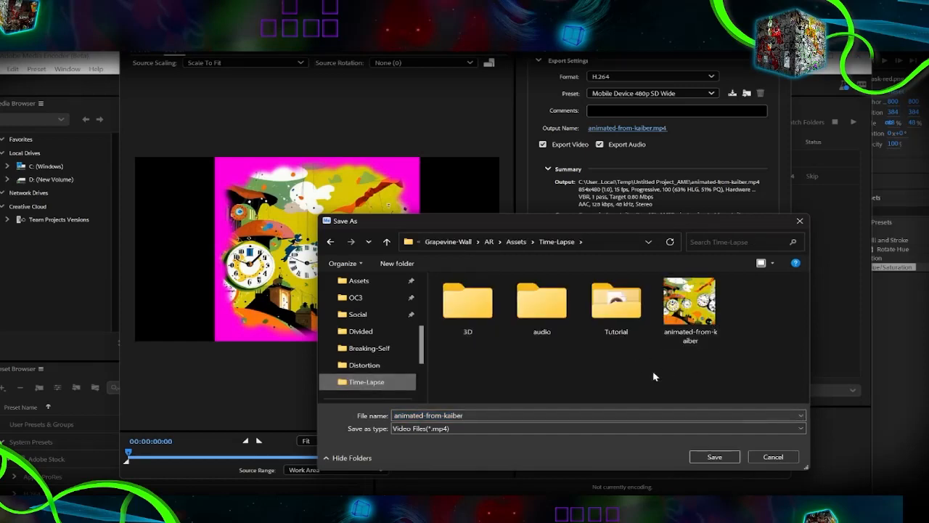
pyautogui.click(501, 415)
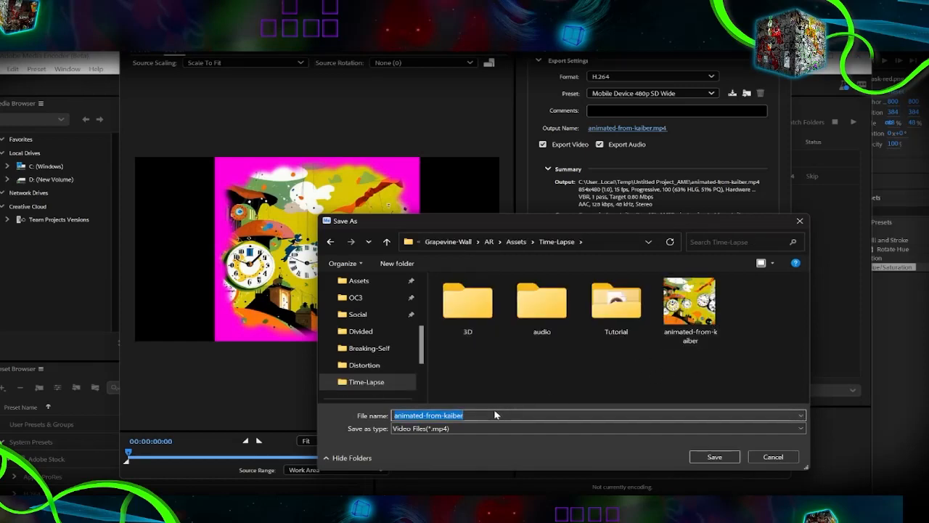
pyautogui.write('time-lapse')
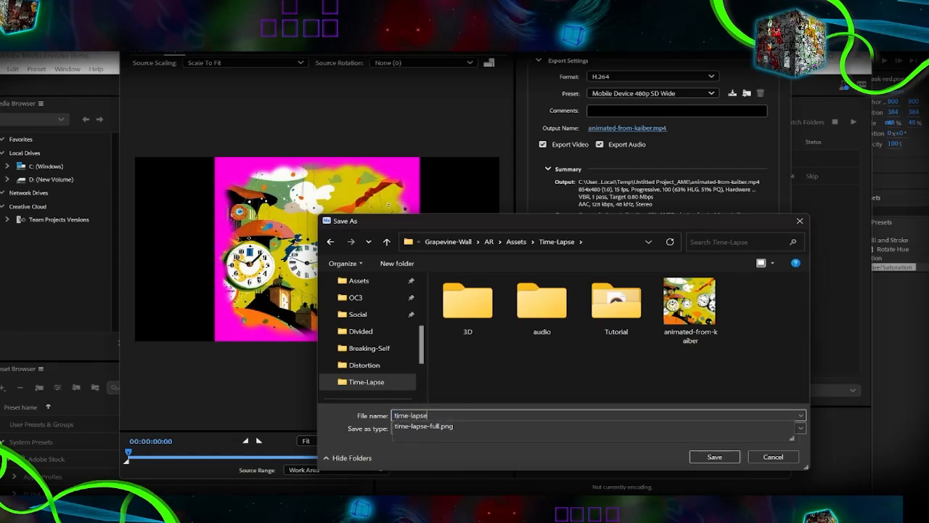
pyautogui.write('-animated')
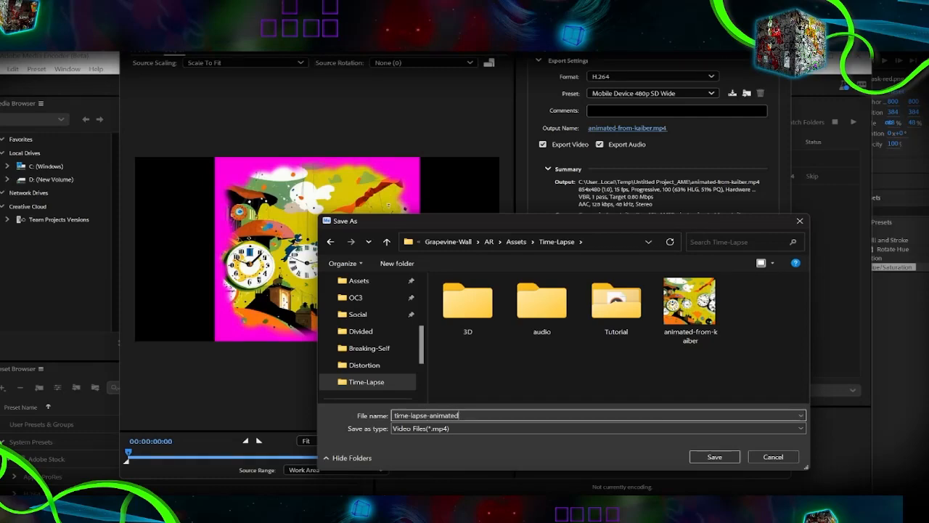
pyautogui.press('Return')
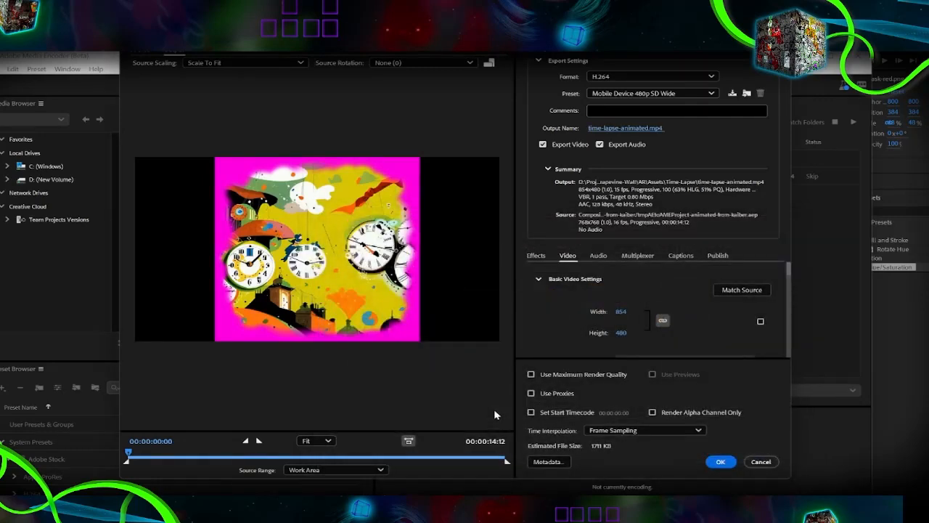
# Step: Match the export's video settings to the source, accept them, and start encoding the queue
pyautogui.click(742, 289)
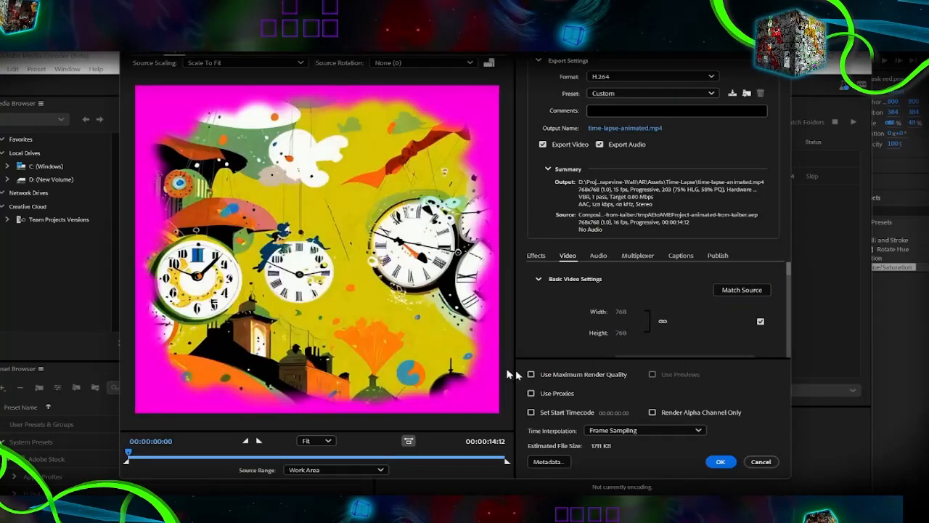
pyautogui.click(718, 462)
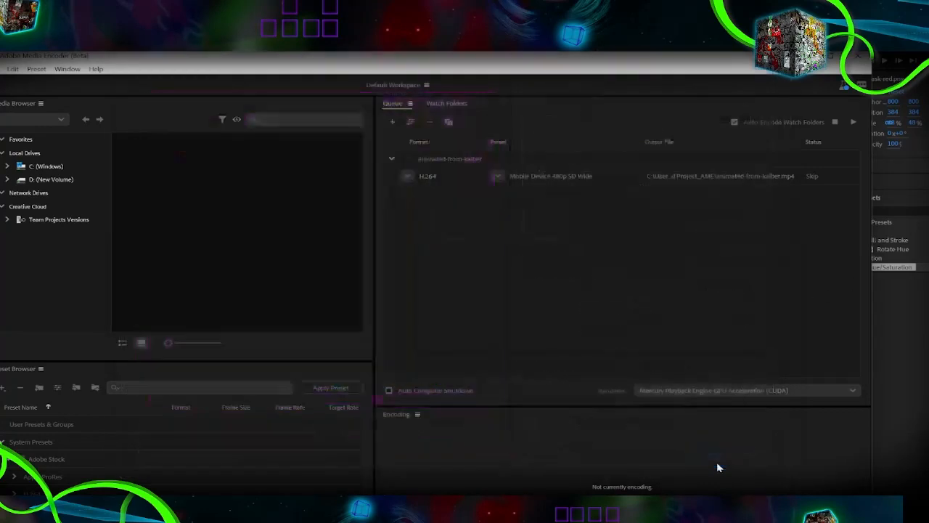
pyautogui.click(855, 122)
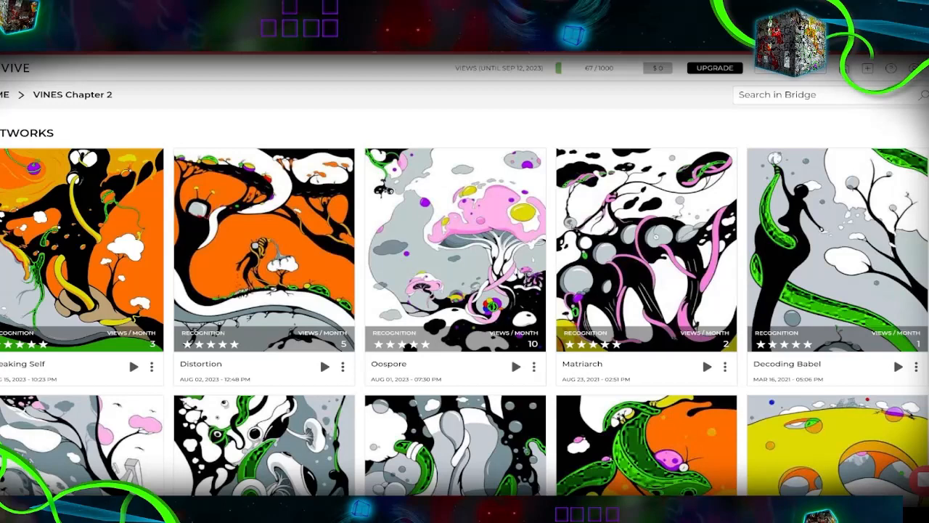
# Step: Switch to Artivive Bridge and preview the Breaking Self, Oospore and Matriarch artworks in the VINES Chapter 2 folder
pyautogui.click(133, 367)
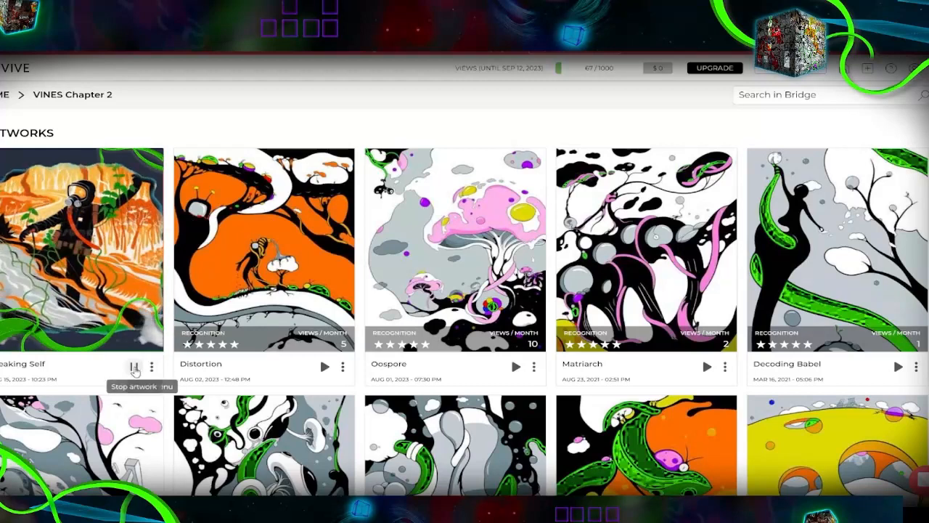
pyautogui.click(135, 369)
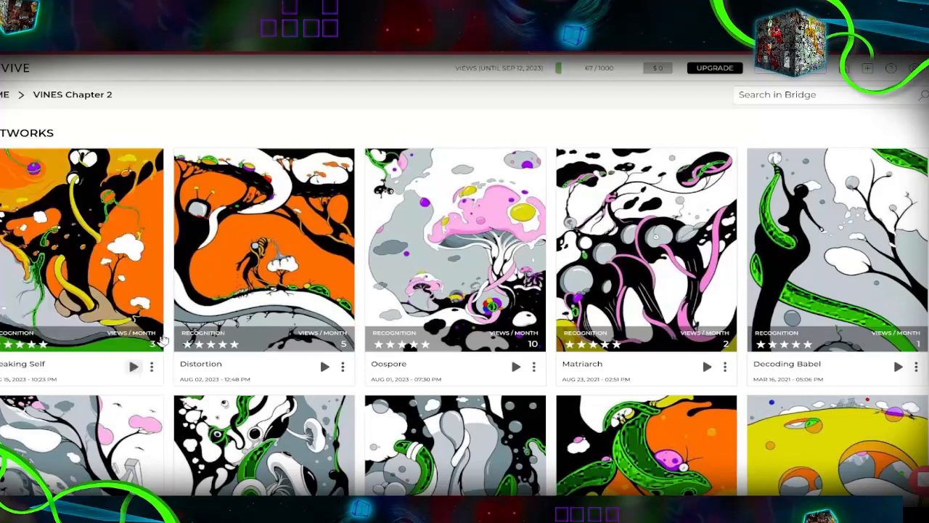
pyautogui.click(516, 367)
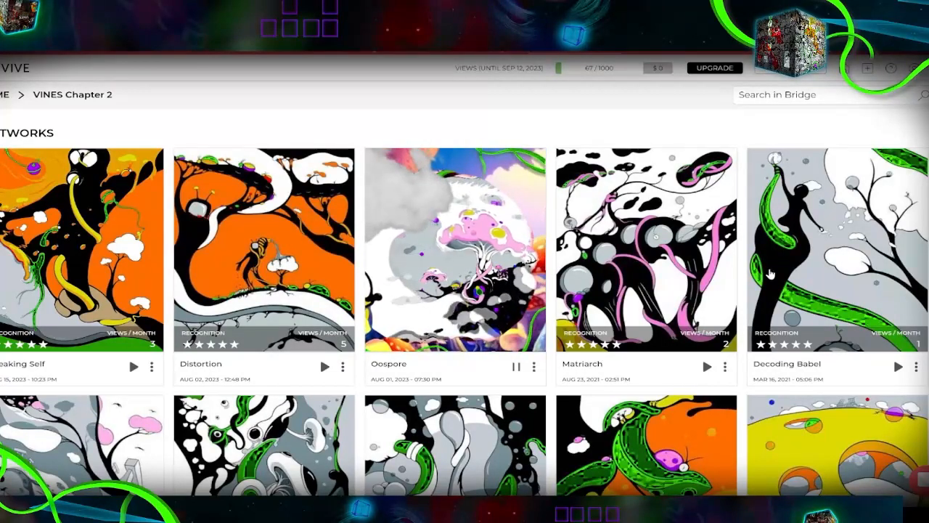
pyautogui.click(708, 367)
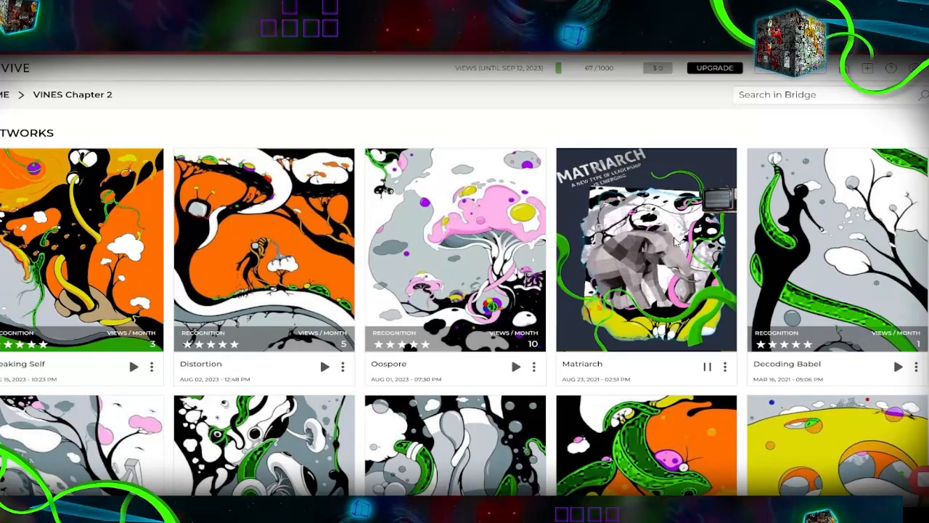
pyautogui.click(708, 367)
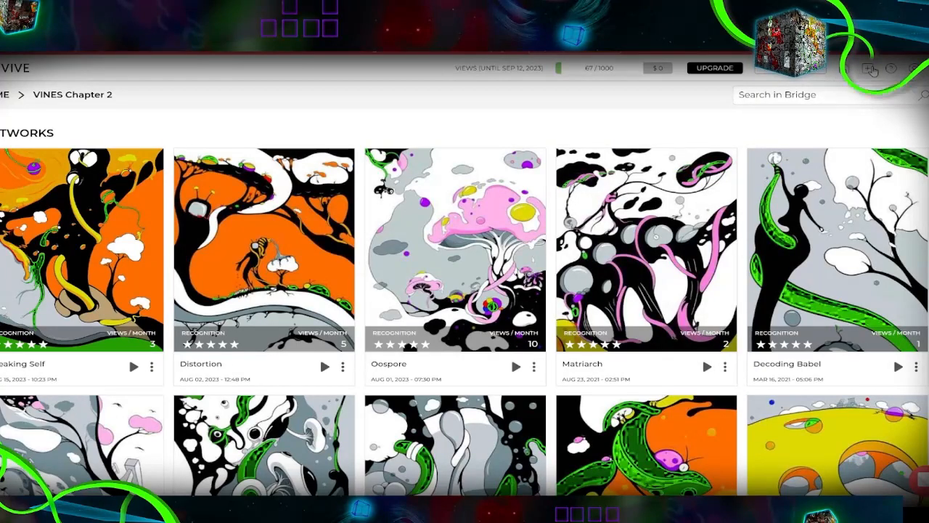
# Step: Start a new artwork in Bridge and load the image to be recognized from the MASTER collection's Chapter-2 folder
pyautogui.click(871, 68)
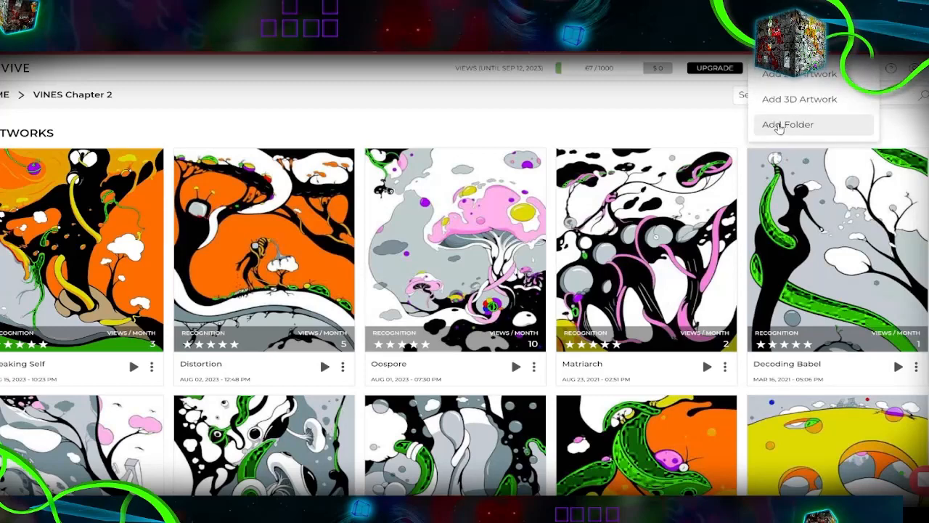
pyautogui.click(787, 100)
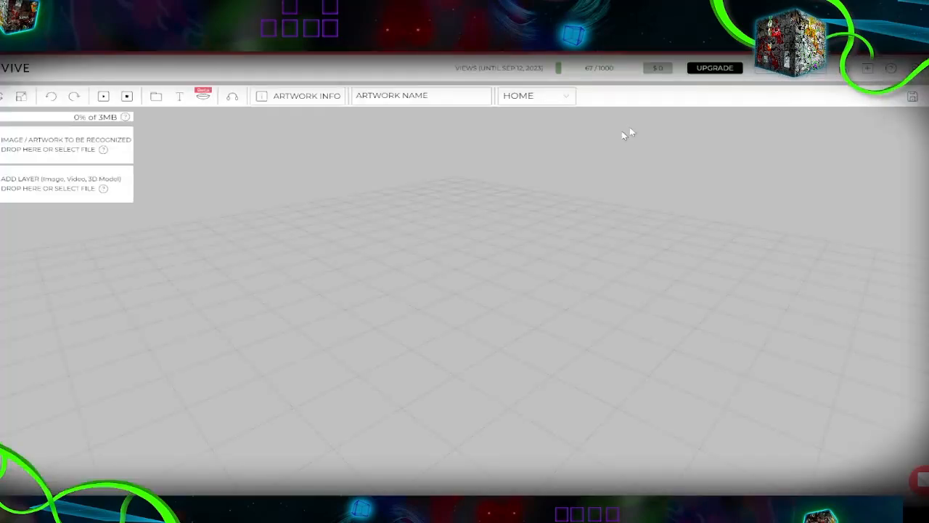
pyautogui.click(64, 150)
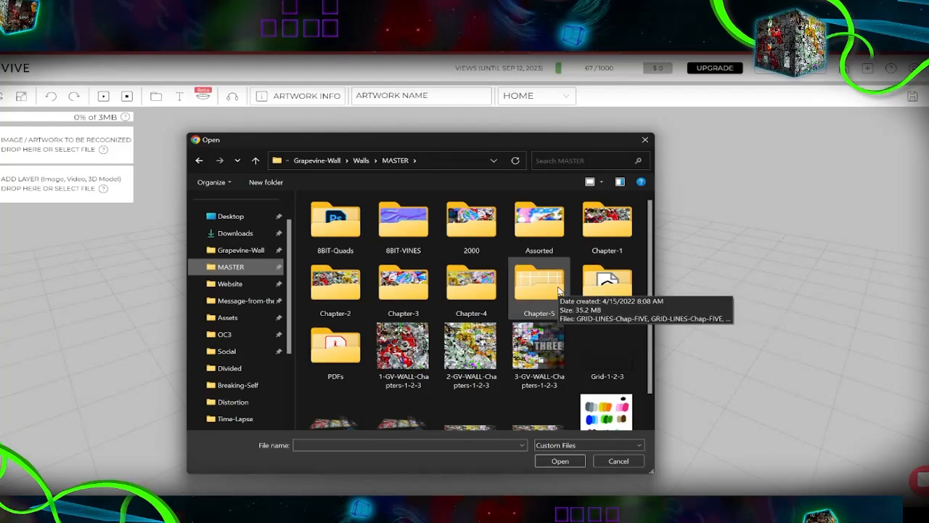
pyautogui.doubleClick(357, 300)
pyautogui.doubleClick(357, 299)
pyautogui.scroll(-12, 537, 298)
pyautogui.doubleClick(442, 270)
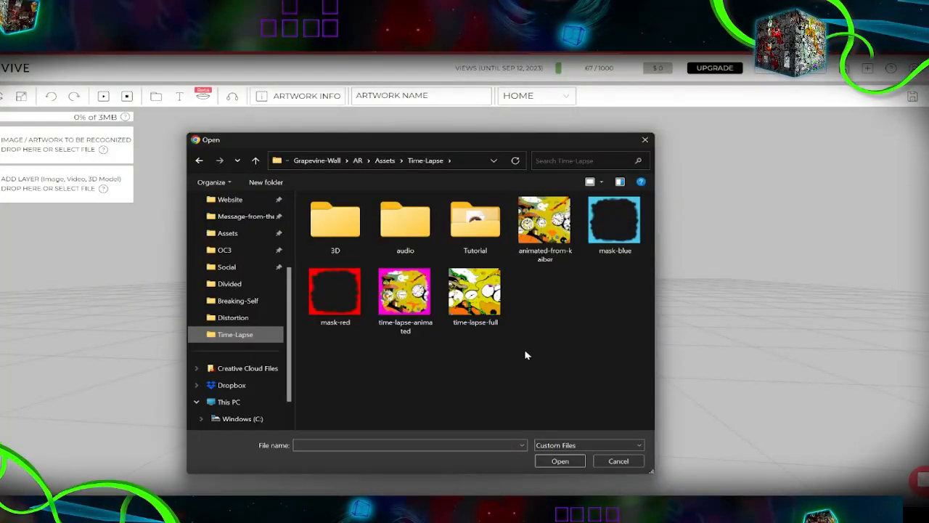
# Step: Add the time-lapse-animated video from the Time-Lapse folder as a layer and scale it uniformly to 1
pyautogui.doubleClick(404, 298)
pyautogui.moveTo(742, 388); pyautogui.dragTo(699, 304)
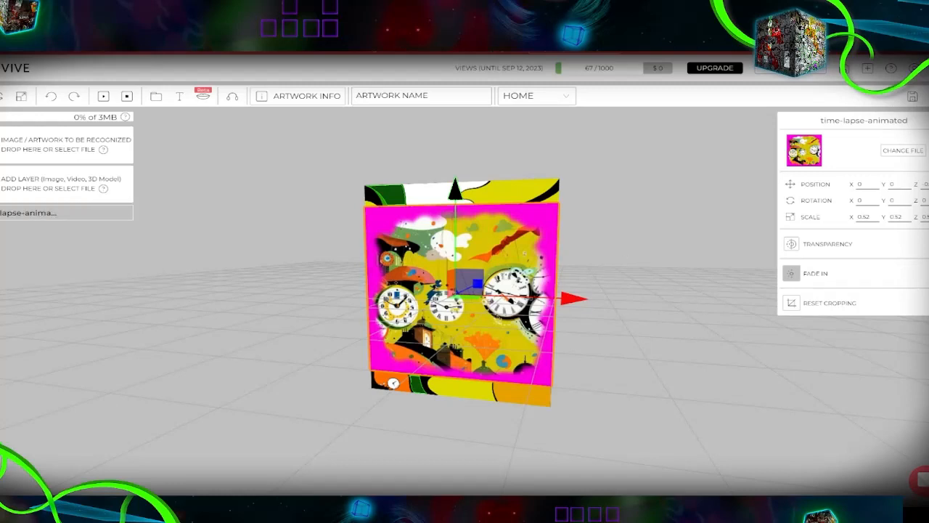
pyautogui.click(29, 97)
pyautogui.moveTo(454, 297); pyautogui.dragTo(780, 399)
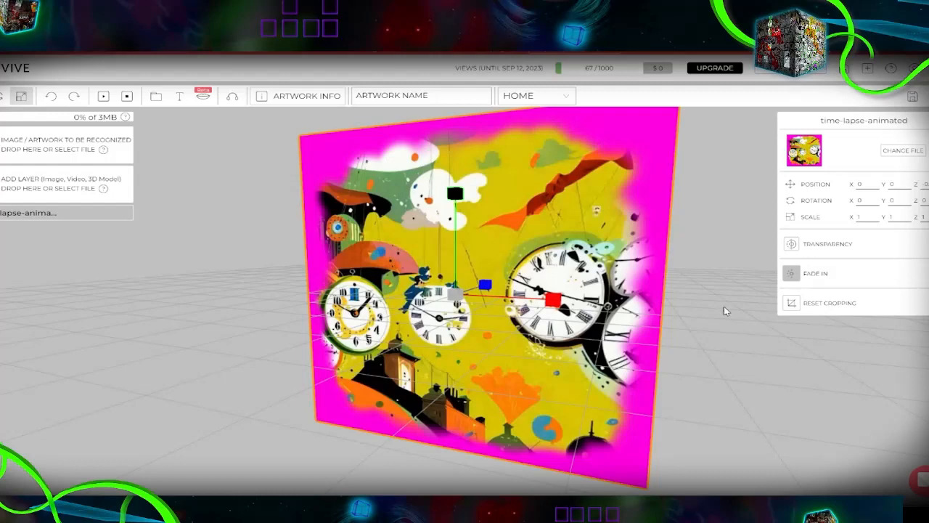
pyautogui.moveTo(187, 317); pyautogui.dragTo(293, 282)
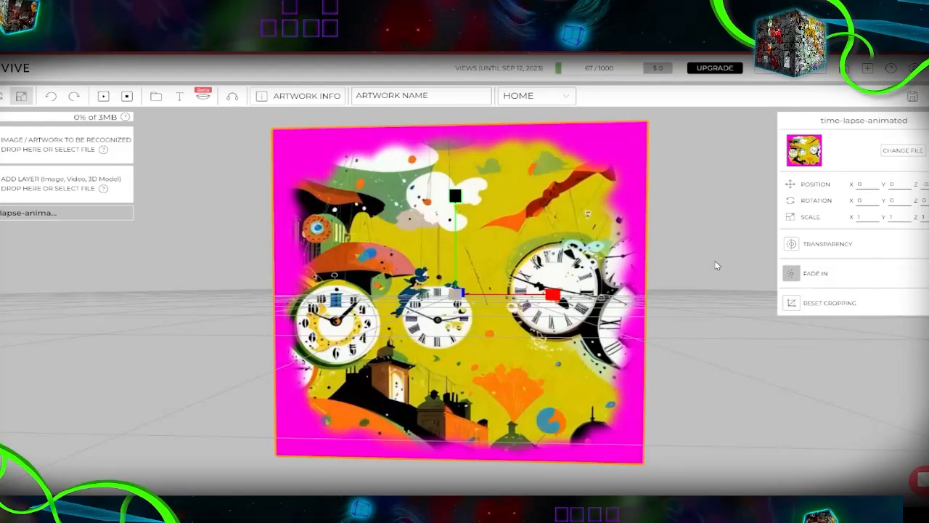
# Step: Enable transparency on the video layer, pick its magenta border as the key colour, and lower the threshold slightly
pyautogui.click(792, 244)
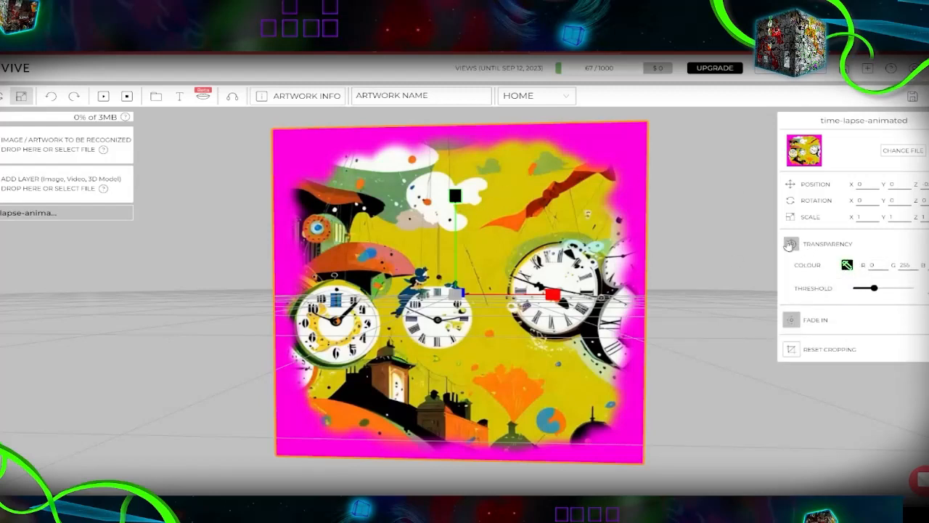
pyautogui.click(848, 265)
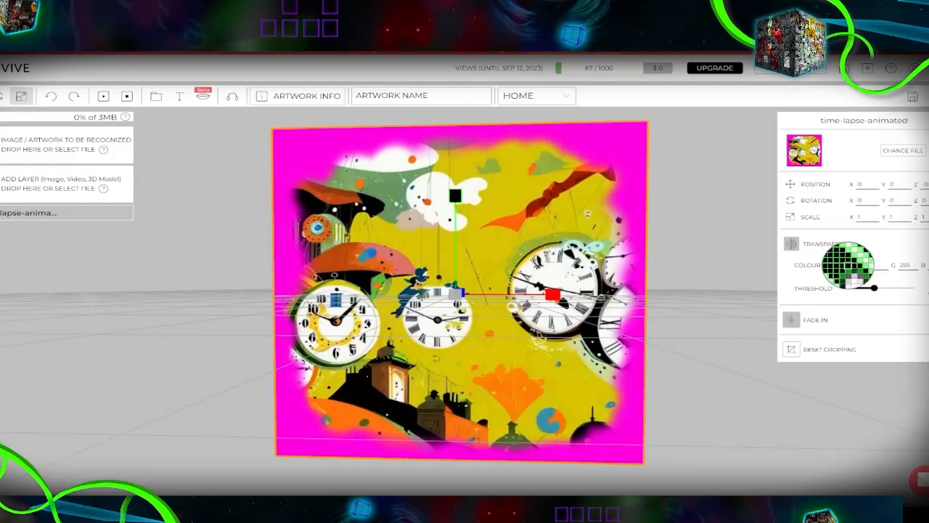
pyautogui.click(636, 133)
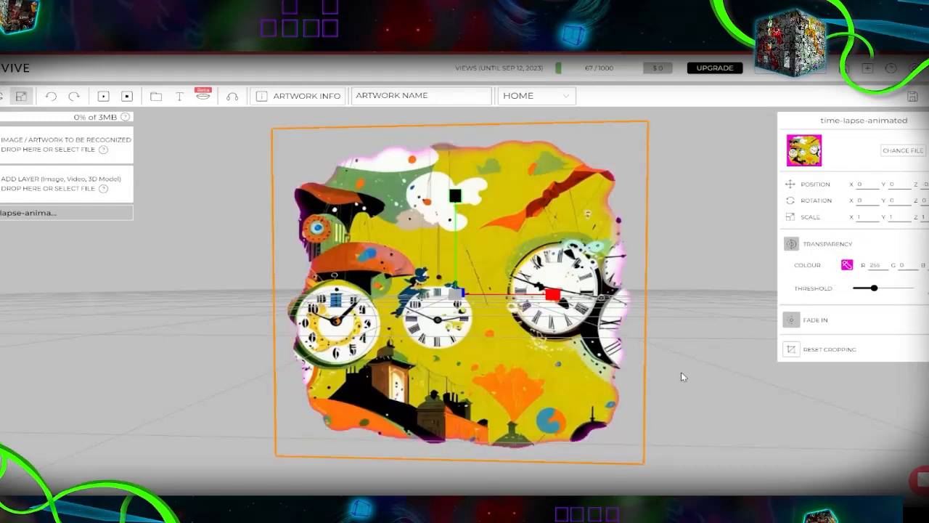
pyautogui.moveTo(874, 288)
pyautogui.mouseDown()
pyautogui.moveTo(892, 295)
pyautogui.moveTo(852, 299)
pyautogui.moveTo(868, 296)
pyautogui.mouseUp()
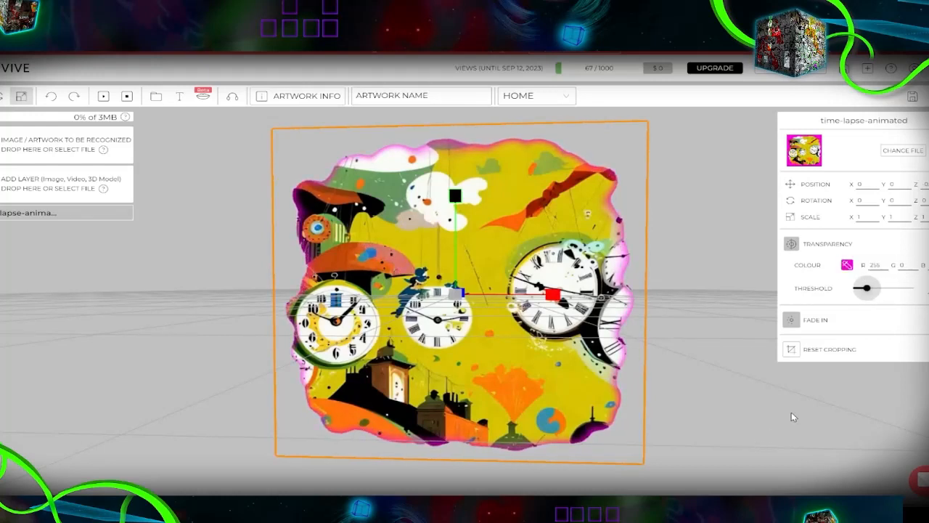
# Step: Add the Sponsor-Layer-blank-02 vines and the Cloud-reduced video as layers in front of the clock artwork
pyautogui.moveTo(676, 423); pyautogui.dragTo(696, 373)
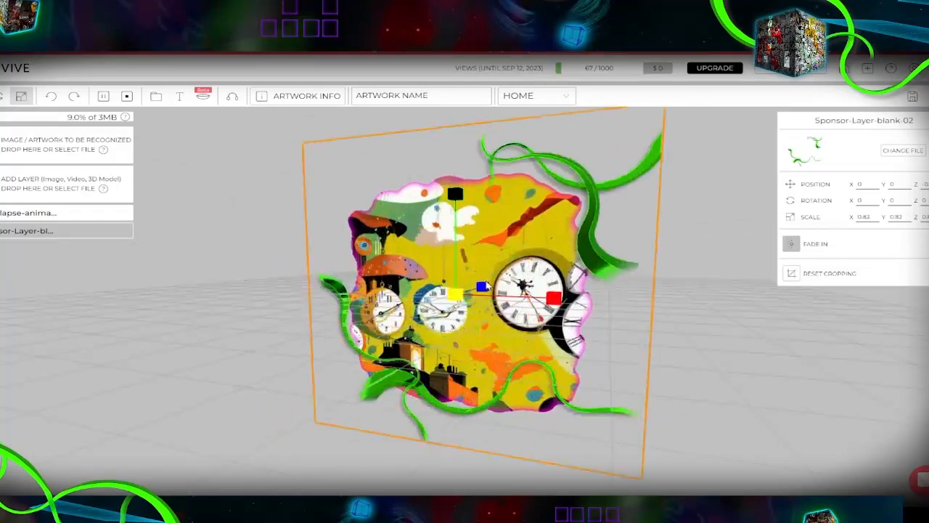
pyautogui.click(902, 151)
pyautogui.doubleClick(580, 340)
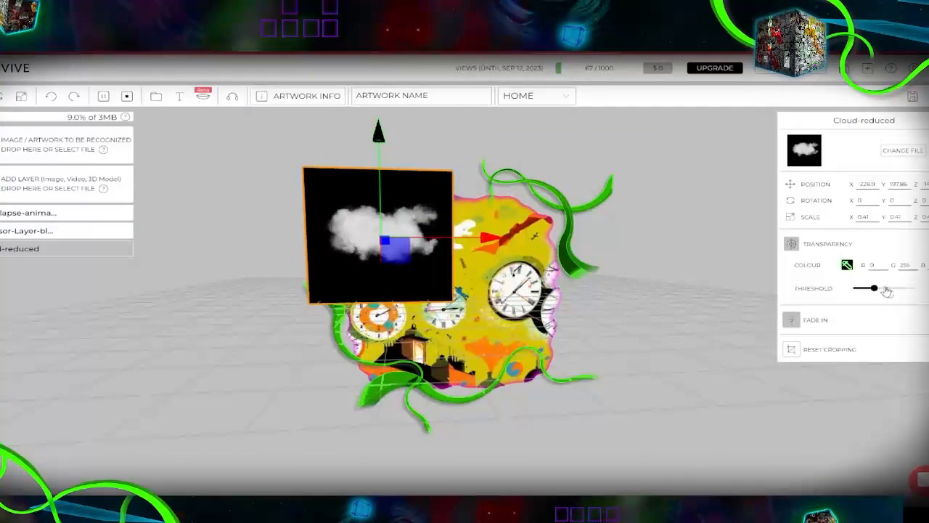
# Step: Key out the cloud layer's black background, raise the transparency threshold, and scale the cloud uniformly to 0.69
pyautogui.click(890, 288)
pyautogui.click(25, 101)
pyautogui.moveTo(384, 239); pyautogui.dragTo(406, 218)
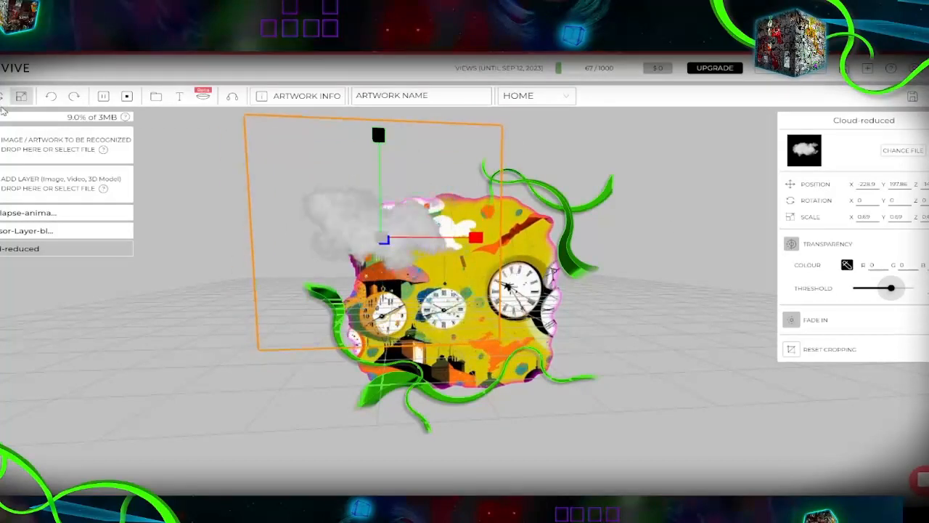
# Step: Tilt the cloud layer and raise it above the upper-left corner of the clock artwork
pyautogui.click(2, 97)
pyautogui.moveTo(274, 218); pyautogui.dragTo(275, 263)
pyautogui.click(1, 96)
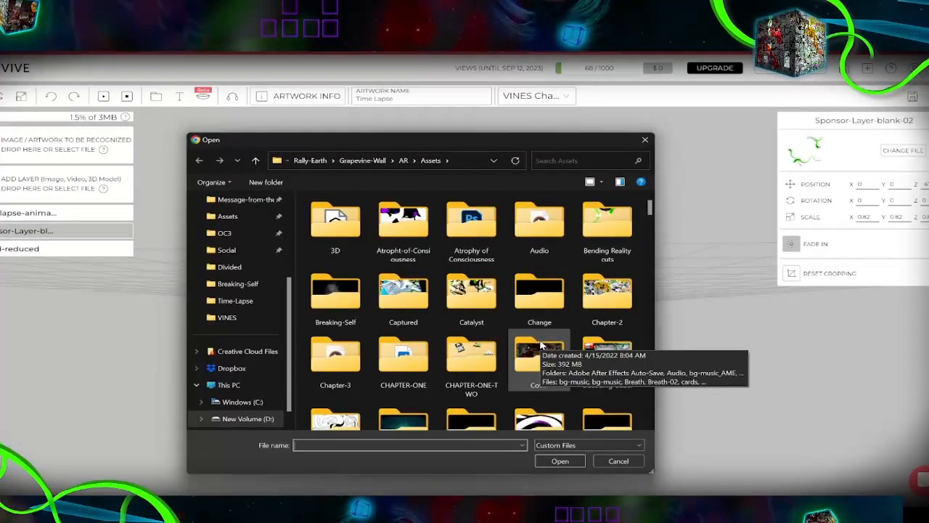
# Step: Add the alarm clock 3D model from the Time-Lapse folder's 3D subfolder as a layer
pyautogui.scroll(-4, 380, 295)
pyautogui.scroll(-8, 381, 294)
pyautogui.doubleClick(353, 324)
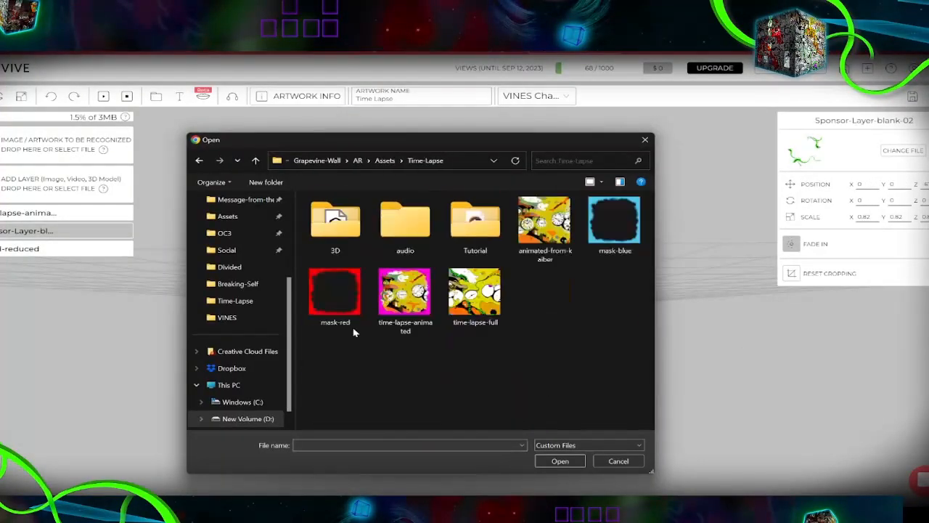
pyautogui.doubleClick(338, 220)
pyautogui.doubleClick(363, 216)
pyautogui.moveTo(494, 407)
pyautogui.mouseDown()
pyautogui.moveTo(581, 411)
pyautogui.moveTo(501, 406)
pyautogui.mouseUp()
pyautogui.moveTo(538, 246); pyautogui.dragTo(495, 261)
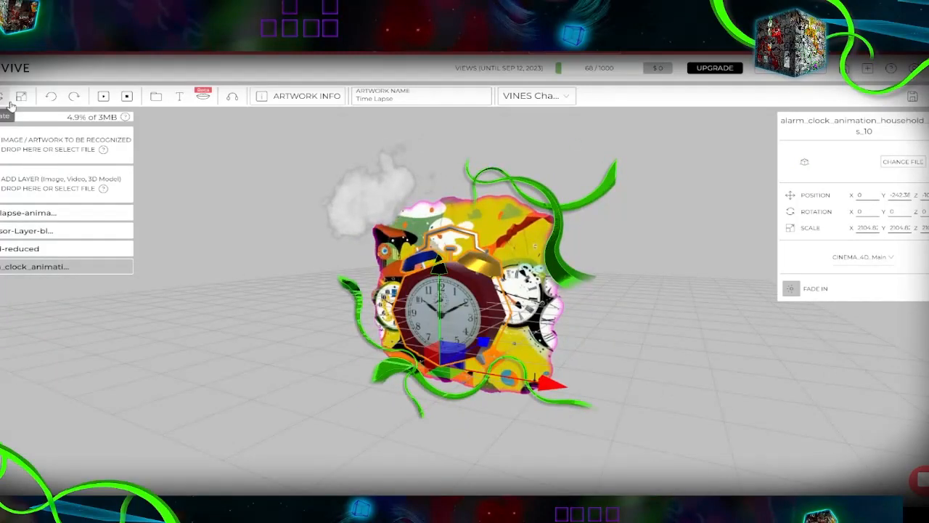
# Step: Scale the alarm clock model up to about 5128 and lower it to Y -426.15
pyautogui.click(21, 97)
pyautogui.moveTo(440, 363); pyautogui.dragTo(454, 345)
pyautogui.click(1, 97)
pyautogui.moveTo(438, 268); pyautogui.dragTo(438, 315)
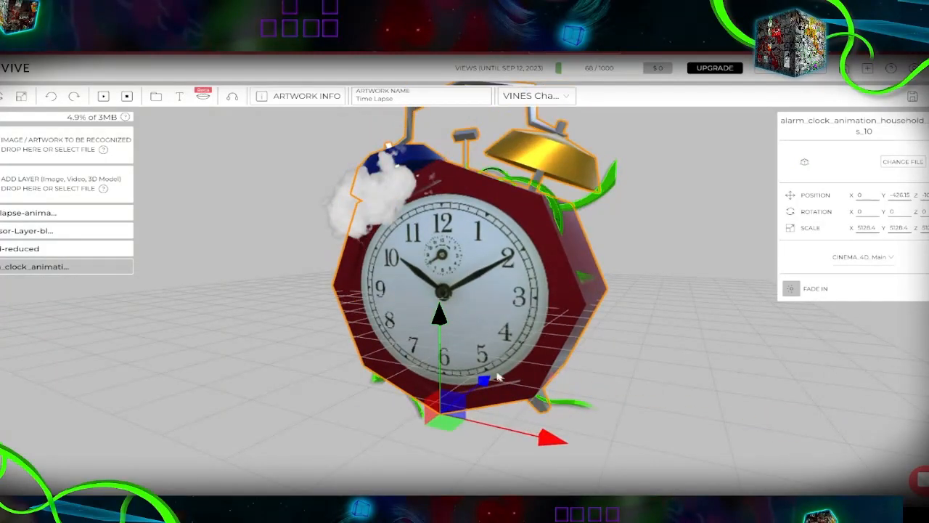
# Step: Push the alarm clock model back in depth so its rim frames the animated artwork, and adjust its scale
pyautogui.moveTo(487, 380); pyautogui.dragTo(506, 371)
pyautogui.moveTo(501, 257); pyautogui.dragTo(538, 244)
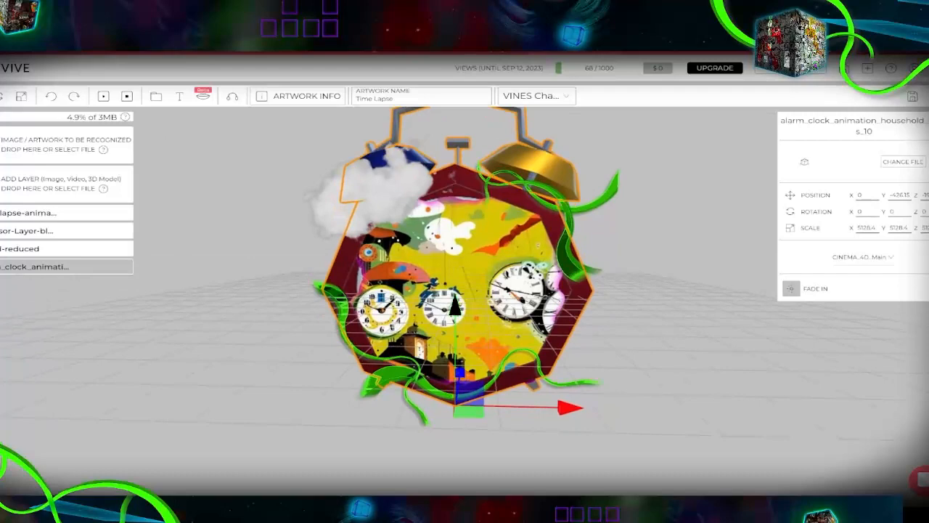
pyautogui.click(21, 96)
pyautogui.moveTo(456, 404); pyautogui.dragTo(172, 437)
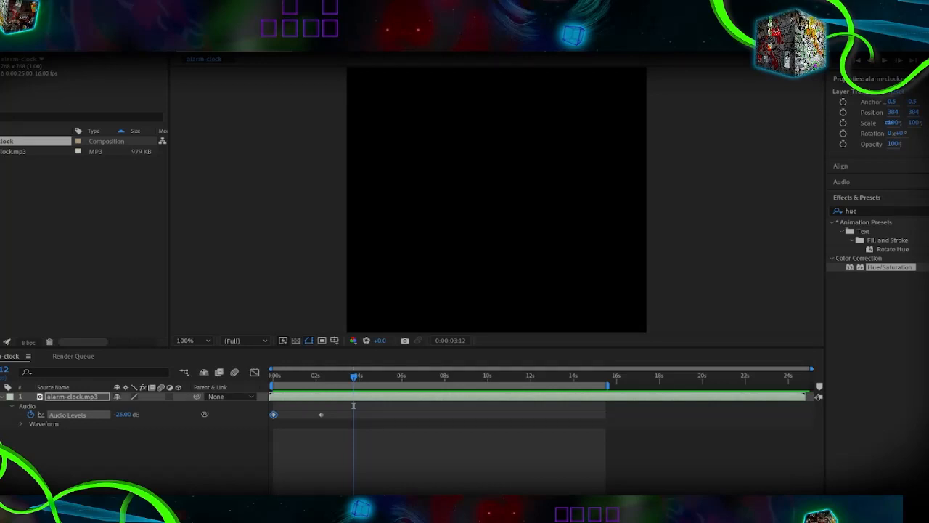
# Step: Switch to After Effects, preview the audio of the alarm-clock composition, and send it to the Adobe Media Encoder queue
pyautogui.press('space')
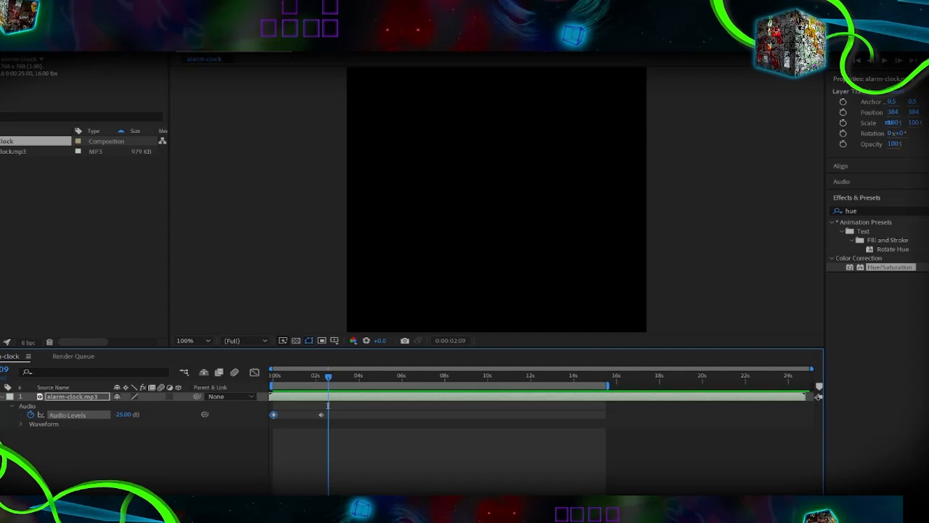
pyautogui.click(21, 16)
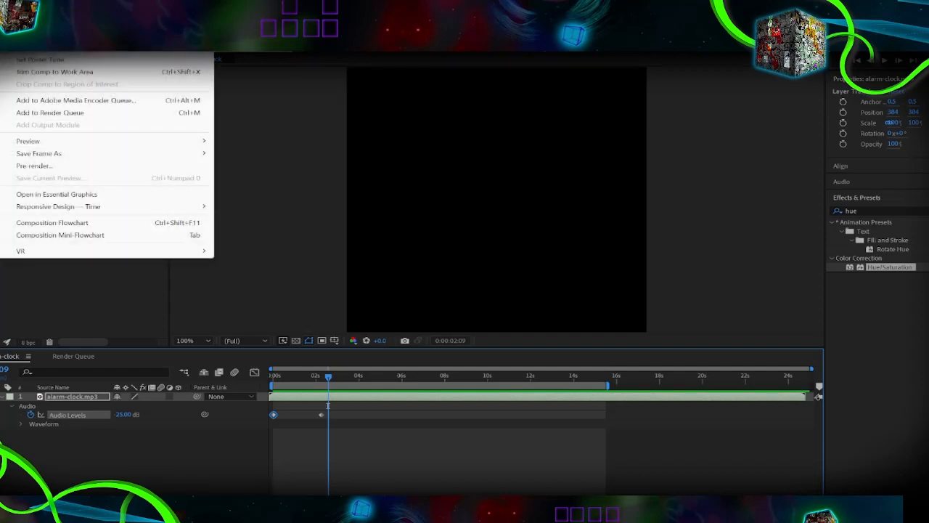
pyautogui.click(38, 102)
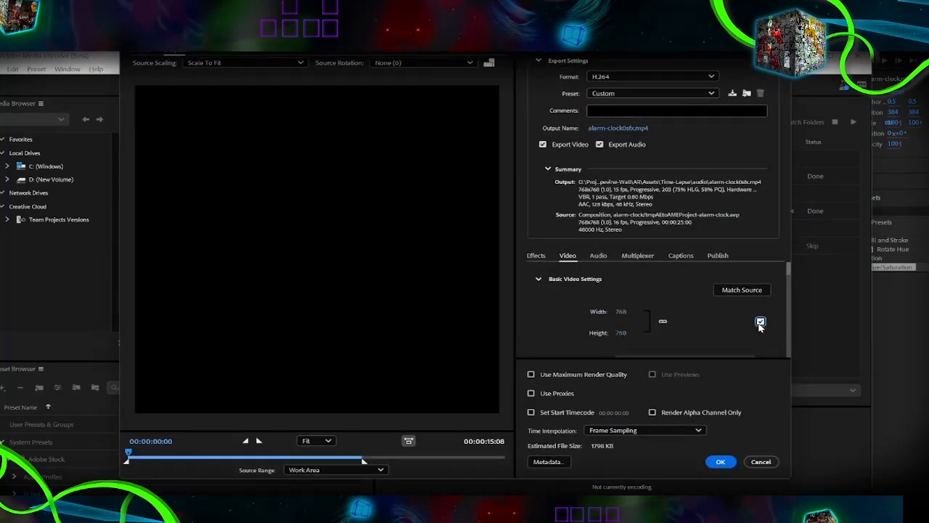
# Step: Stop the frame size matching the source, set the output to 320 × 320, and encode alarm-clock0sfx.mp4
pyautogui.click(760, 321)
pyautogui.click(622, 313)
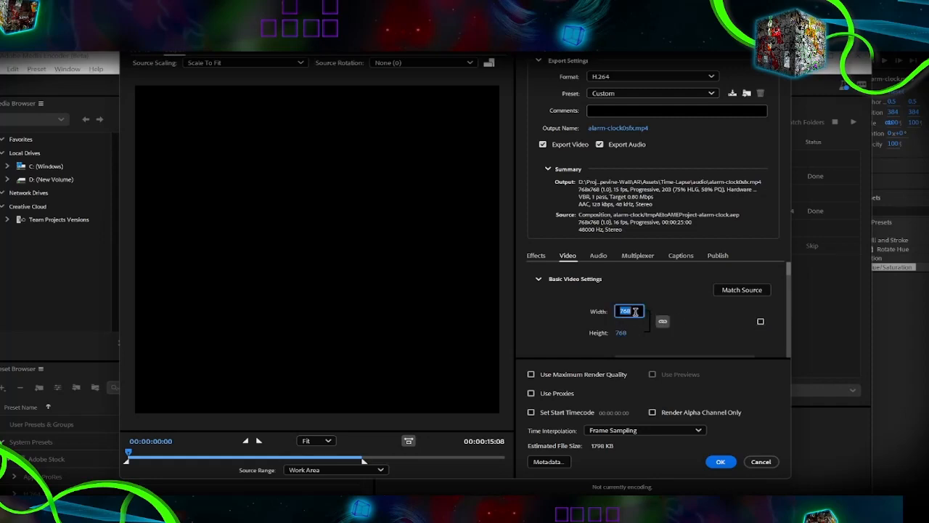
pyautogui.write('5')
pyautogui.press('Return')
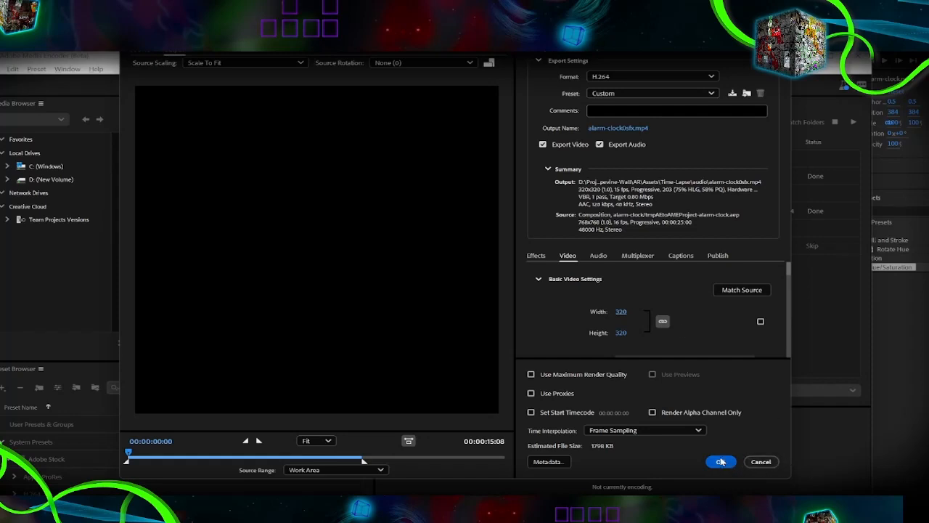
pyautogui.click(720, 463)
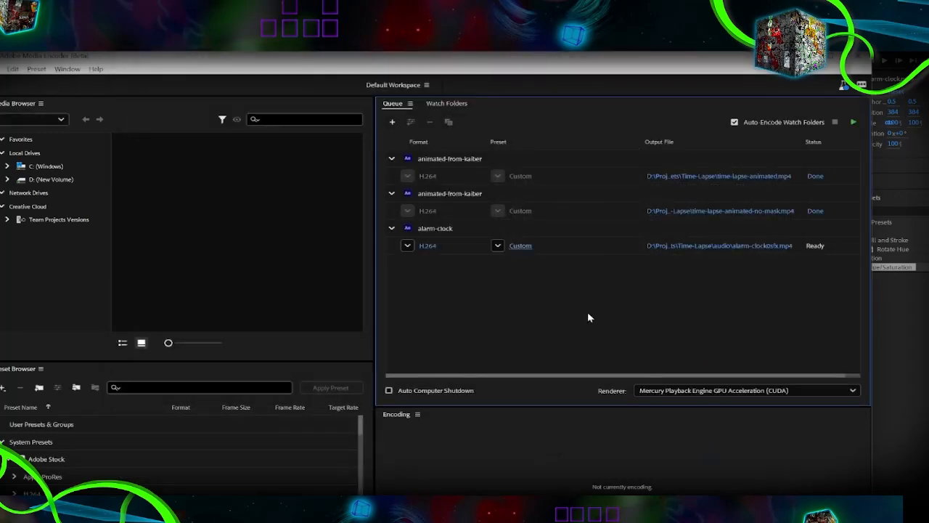
pyautogui.click(853, 123)
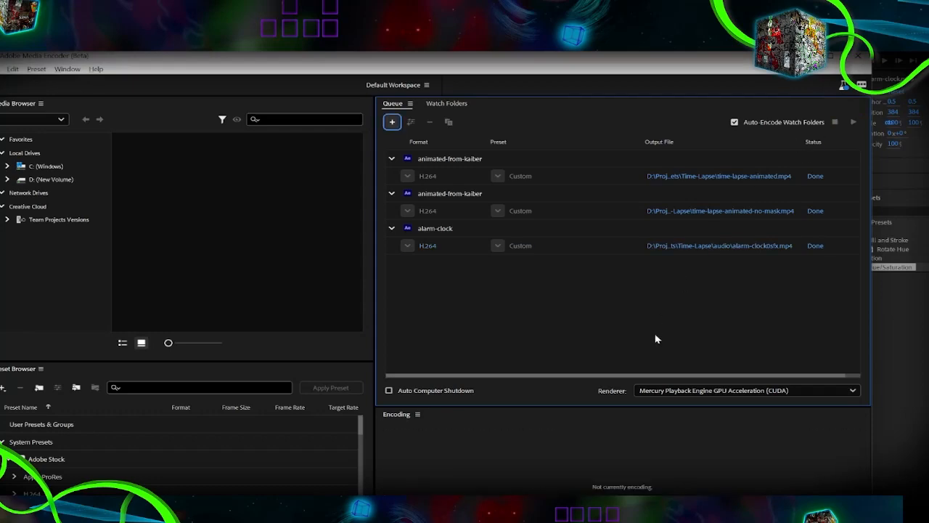
# Step: Switch back to Artivive Bridge and add the alarm-clock0sfx video as a layer to the Time Lapse artwork
pyautogui.hotkey('alt', 'Tab')
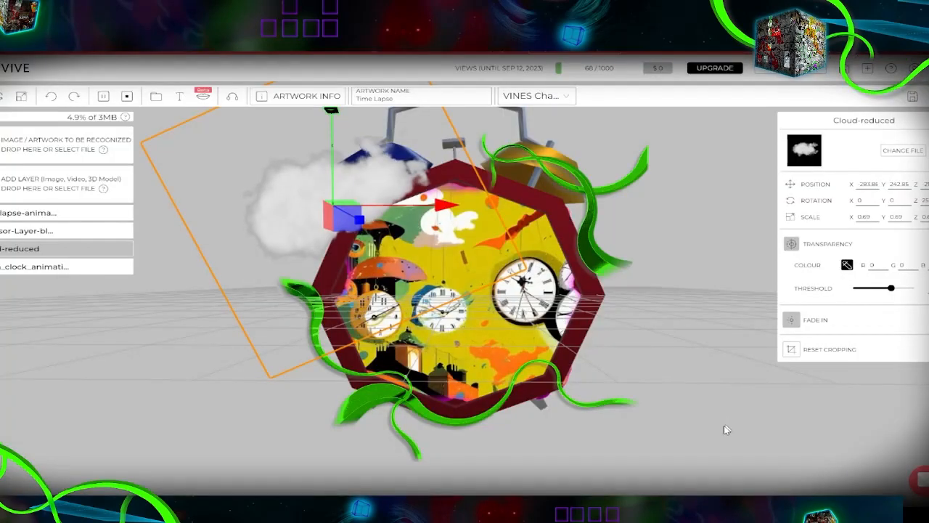
pyautogui.moveTo(724, 426); pyautogui.dragTo(732, 395)
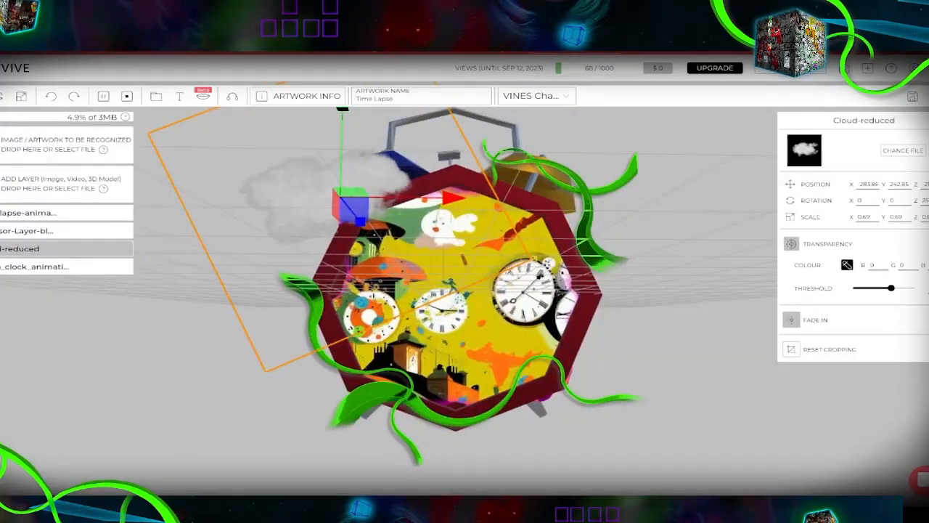
pyautogui.click(9, 186)
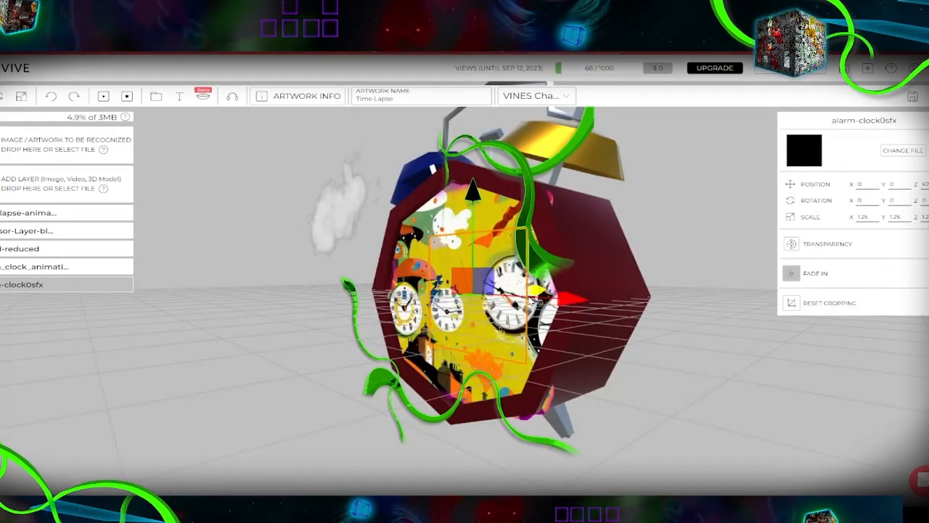
# Step: Shift the alarm-clock0sfx layer along its depth axis and scale it uniformly down to 0.14
pyautogui.moveTo(530, 300); pyautogui.dragTo(535, 300)
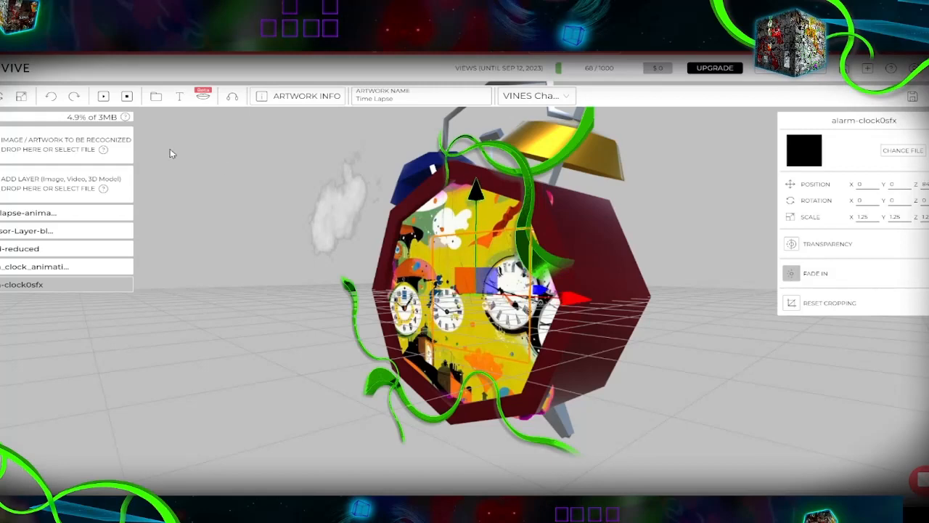
pyautogui.click(22, 97)
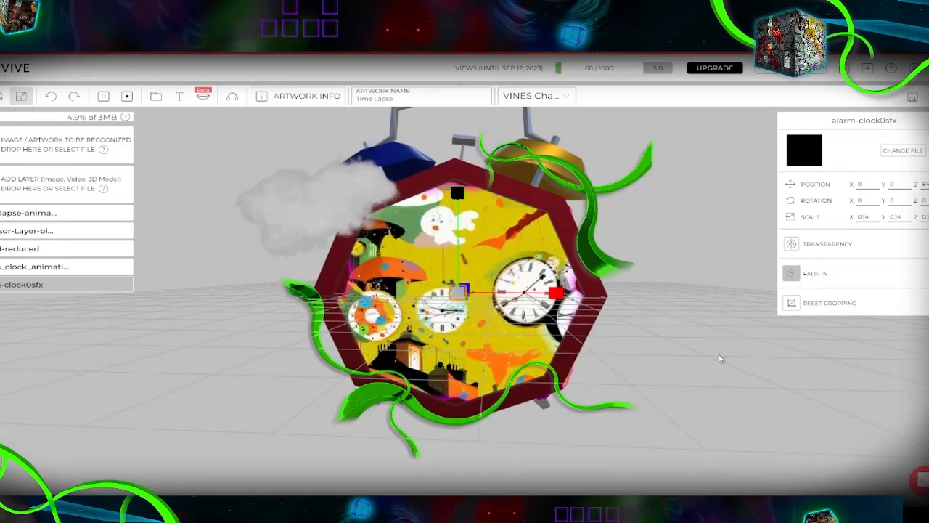
pyautogui.moveTo(715, 356); pyautogui.dragTo(512, 397)
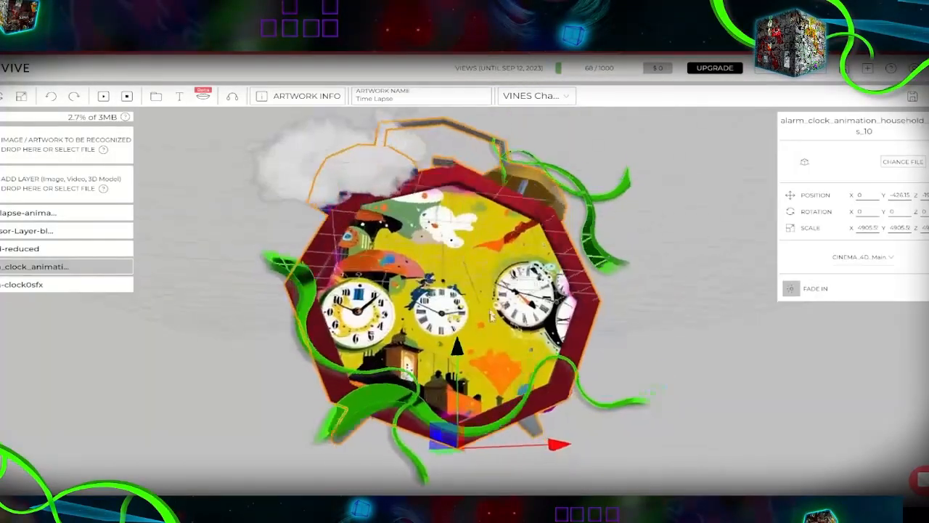
# Step: Examine the assembled alarm clock, cloud and vines scene from different angles and distances
pyautogui.click(590, 345)
pyautogui.moveTo(592, 344); pyautogui.dragTo(618, 309)
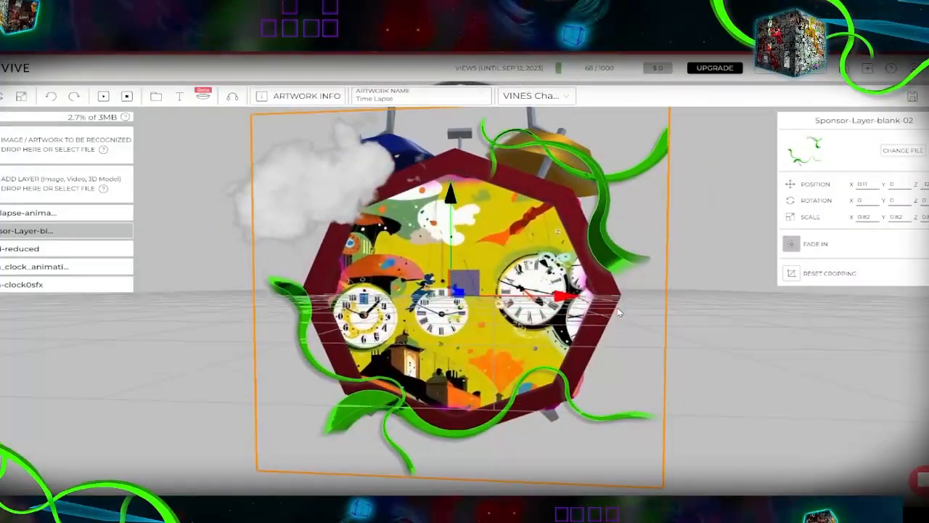
pyautogui.scroll(4, 617, 310)
pyautogui.scroll(-10, 618, 309)
pyautogui.scroll(4, 741, 374)
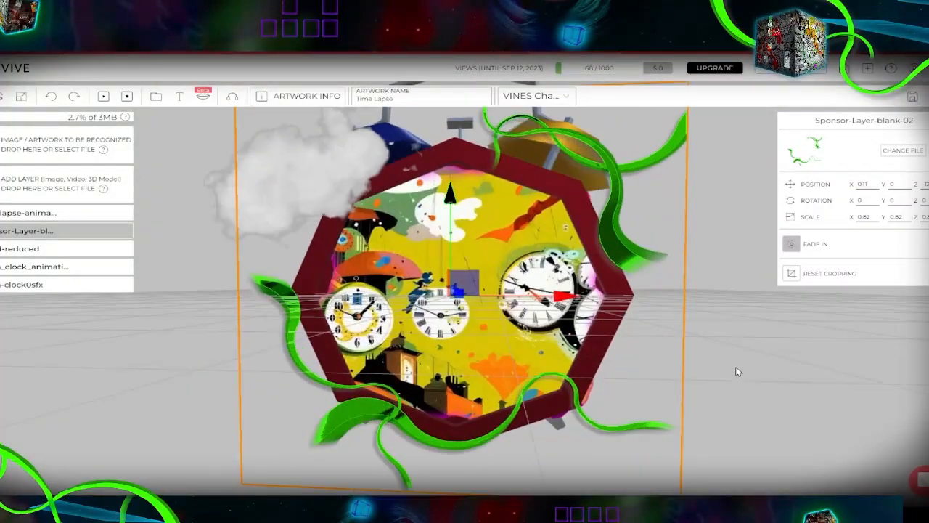
pyautogui.scroll(-2, 792, 350)
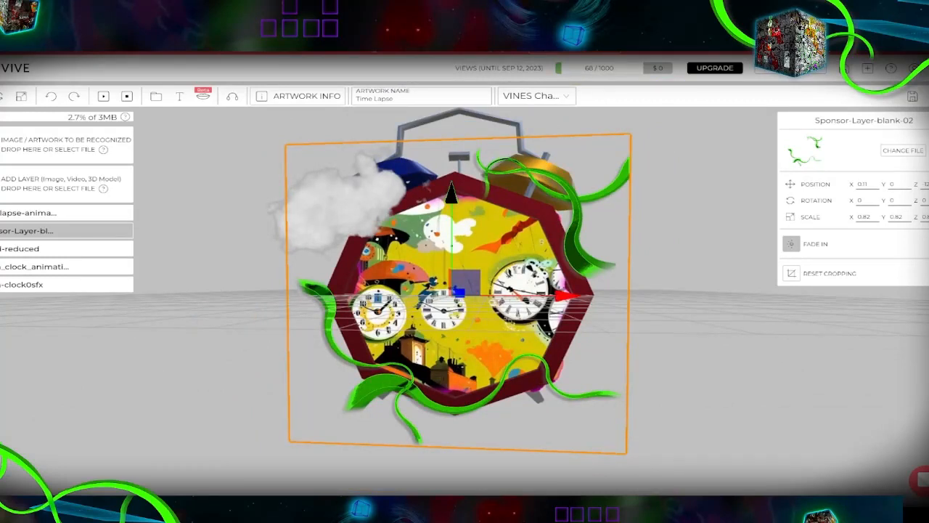